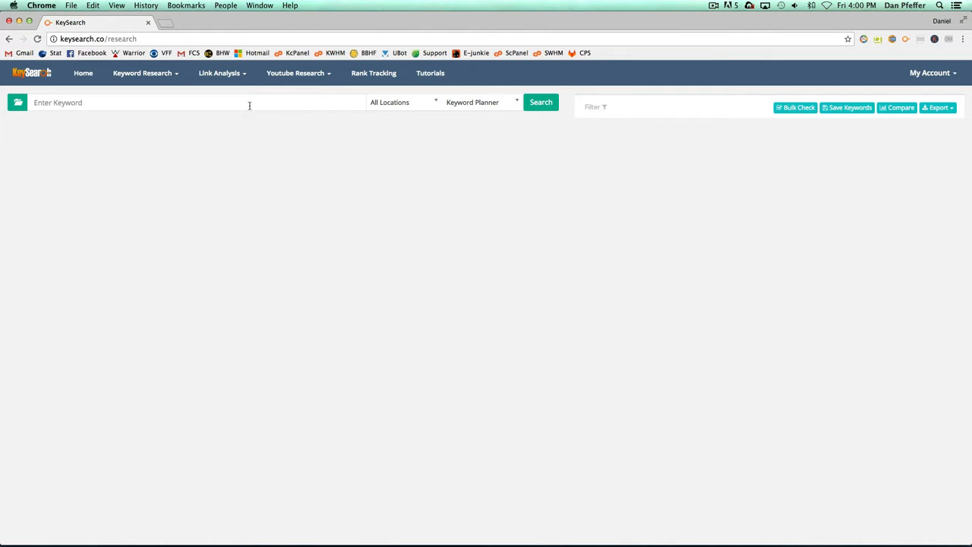
- Open the keyword Research page with an empty keyword entry
{"action": "left_click", "coordinate": [235, 101]}
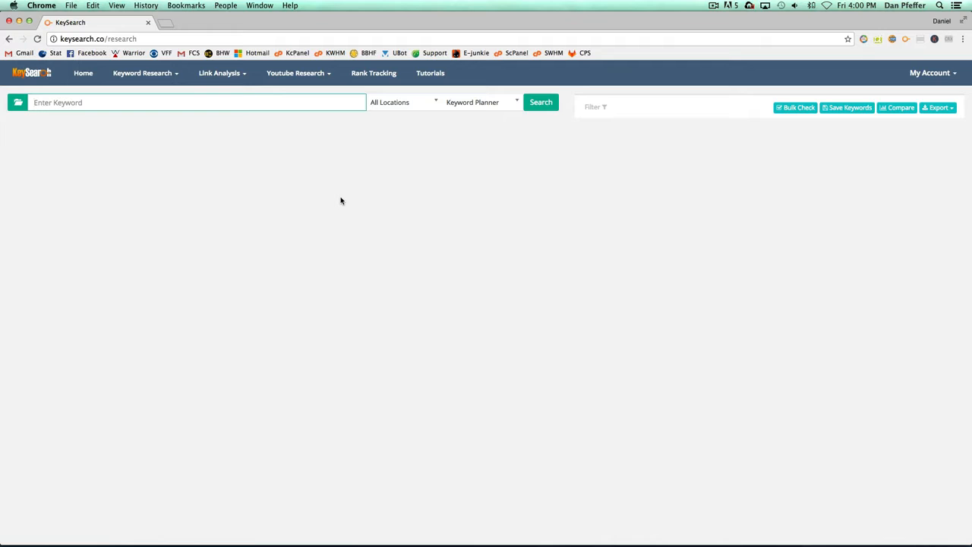
{"action": "left_click", "coordinate": [158, 74]}
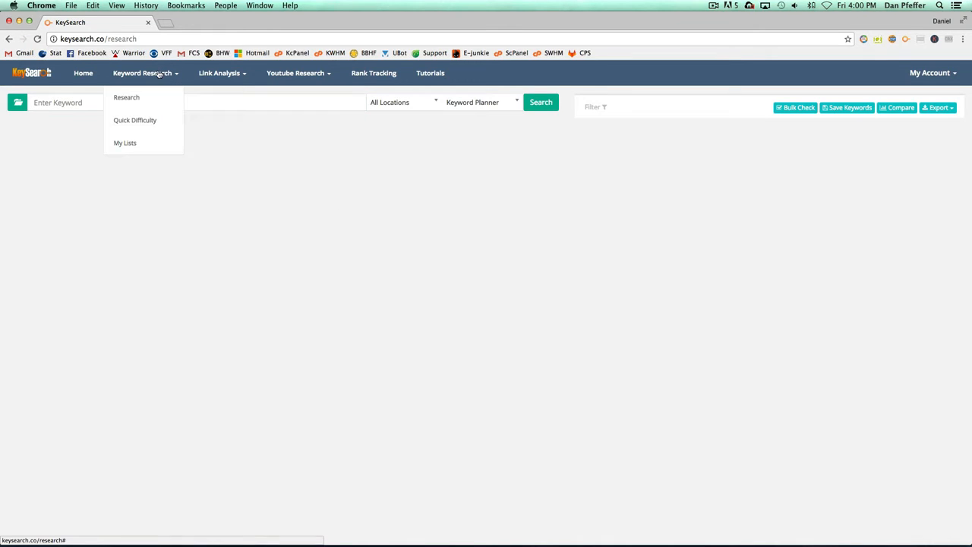
{"action": "left_click", "coordinate": [302, 162]}
{"action": "left_click", "coordinate": [129, 98]}
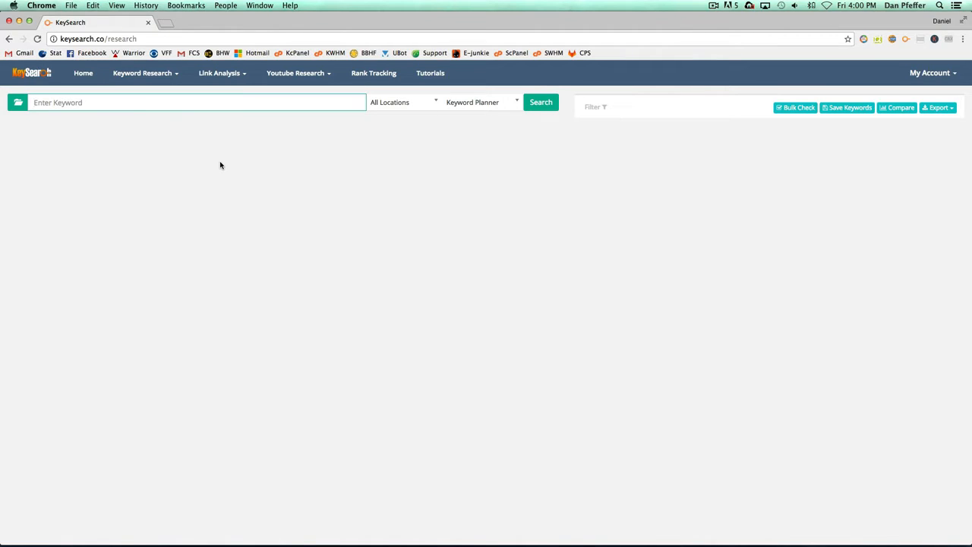
- Run a keyword search for "canon printers" in all locations with Keyword Planner as the source
{"action": "type", "text": "canon printers"}
{"action": "left_click", "coordinate": [408, 103]}
{"action": "left_click", "coordinate": [408, 102]}
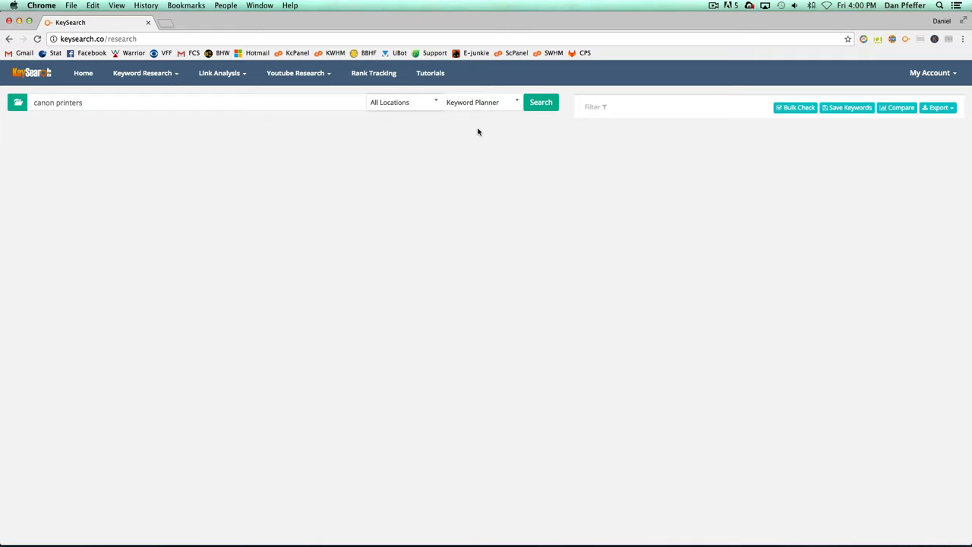
{"action": "left_click", "coordinate": [489, 101]}
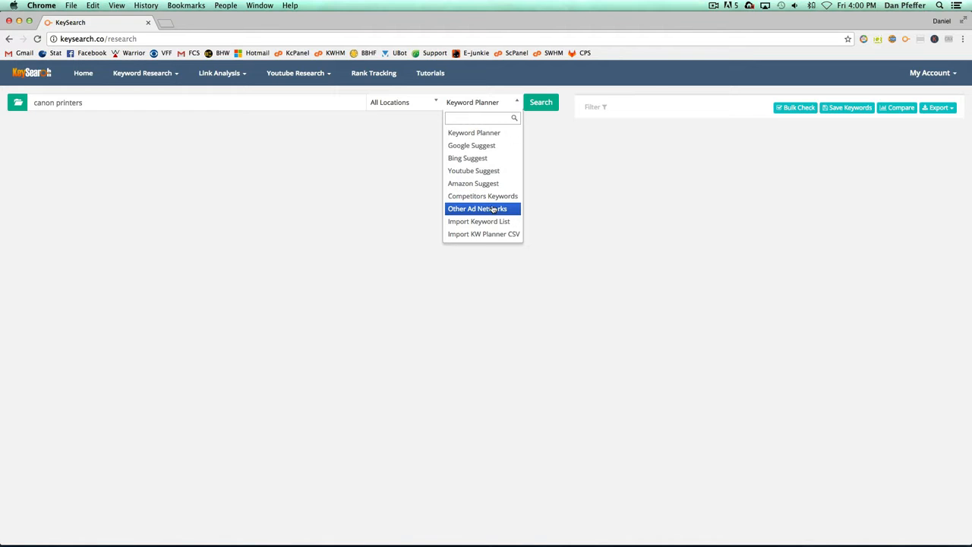
{"action": "left_click", "coordinate": [489, 134]}
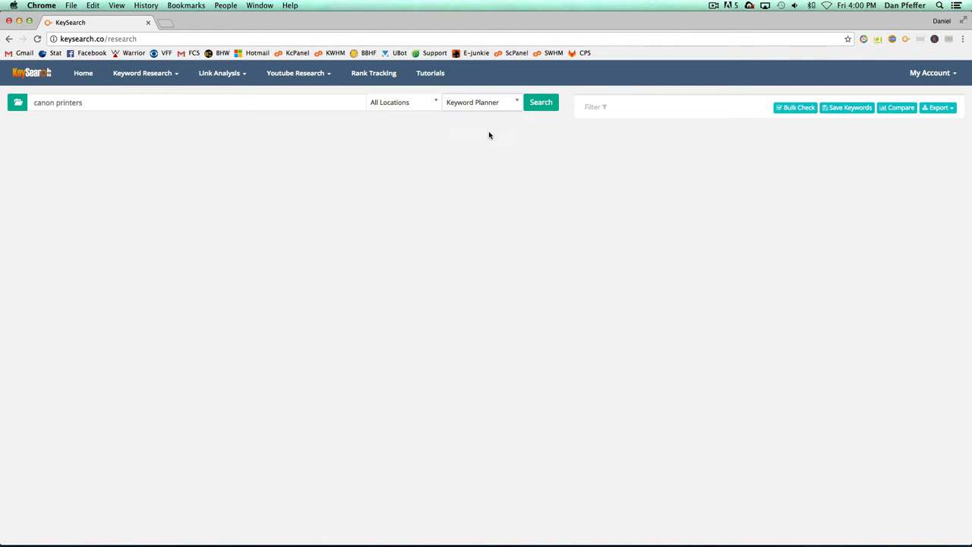
{"action": "left_click", "coordinate": [539, 104]}
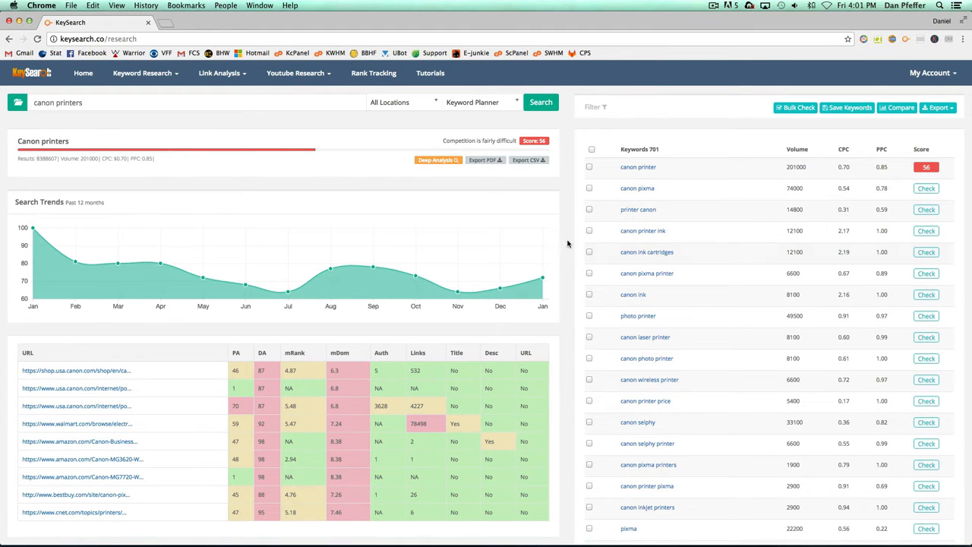
- Examine the canon printers difficulty summary, search trends, ranking URL metrics and search engine keyword suggestions
{"action": "scroll", "coordinate": [152, 276], "scroll_direction": "down", "scroll_amount": 1}
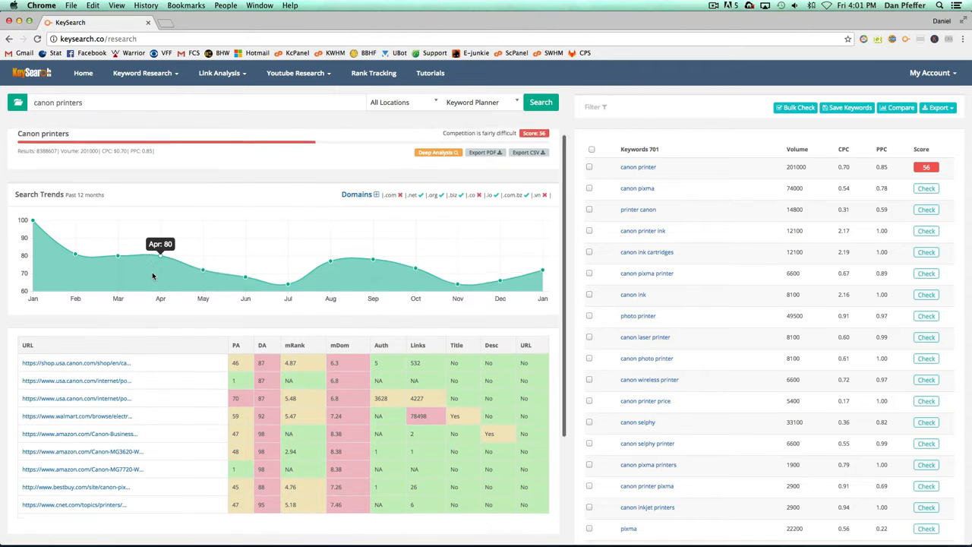
{"action": "scroll", "coordinate": [152, 276], "scroll_direction": "down", "scroll_amount": 3}
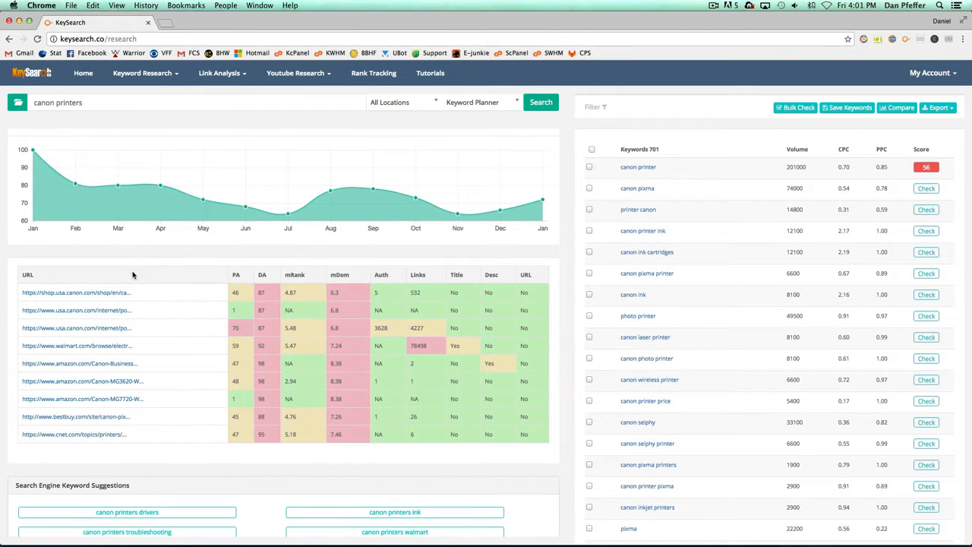
{"action": "scroll", "coordinate": [216, 299], "scroll_direction": "down", "scroll_amount": 2}
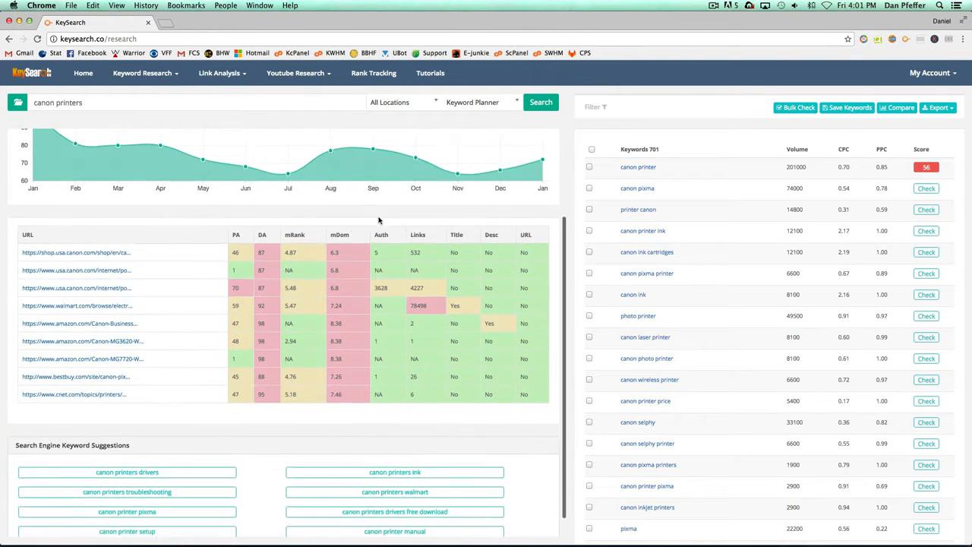
{"action": "scroll", "coordinate": [261, 249], "scroll_direction": "down", "scroll_amount": 1}
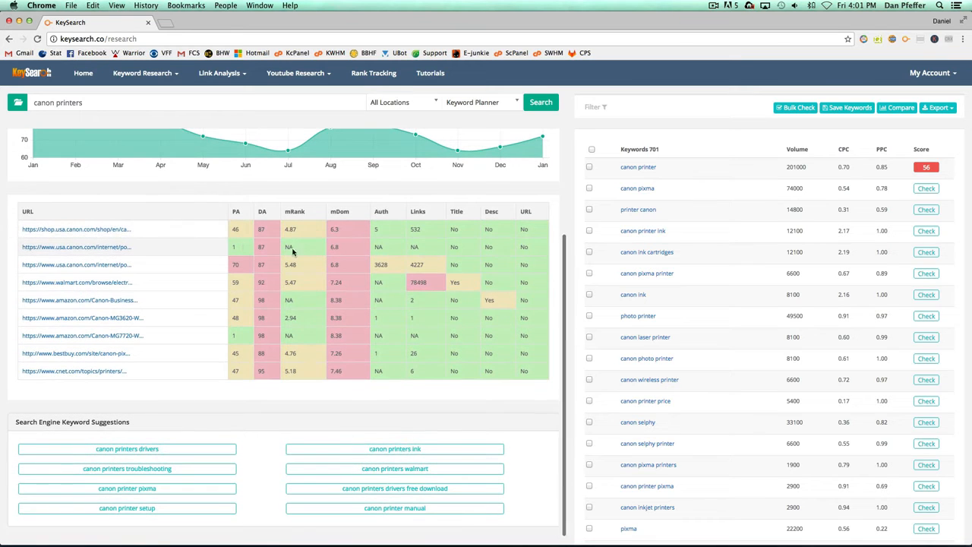
{"action": "scroll", "coordinate": [459, 256], "scroll_direction": "up", "scroll_amount": 4}
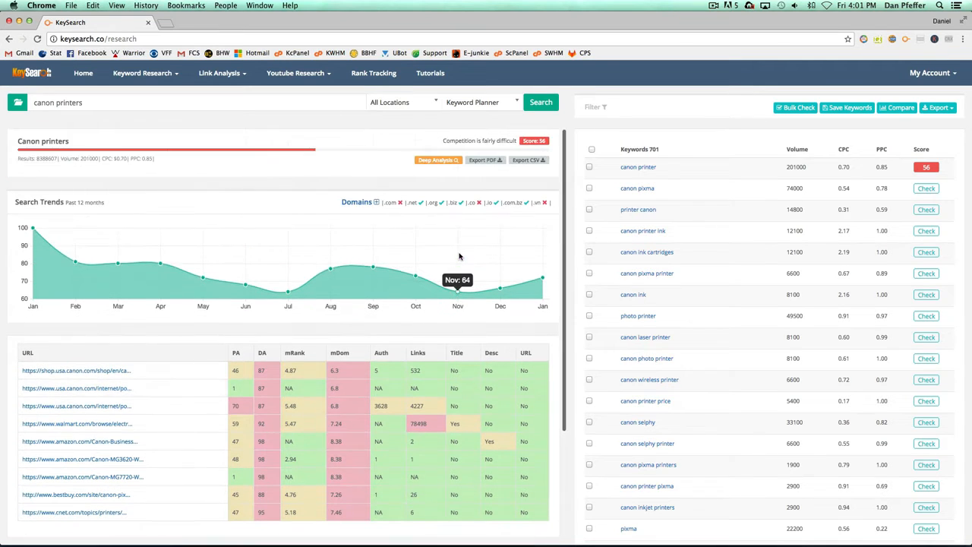
{"action": "scroll", "coordinate": [459, 256], "scroll_direction": "down", "scroll_amount": 1}
{"action": "scroll", "coordinate": [459, 256], "scroll_direction": "down", "scroll_amount": 3}
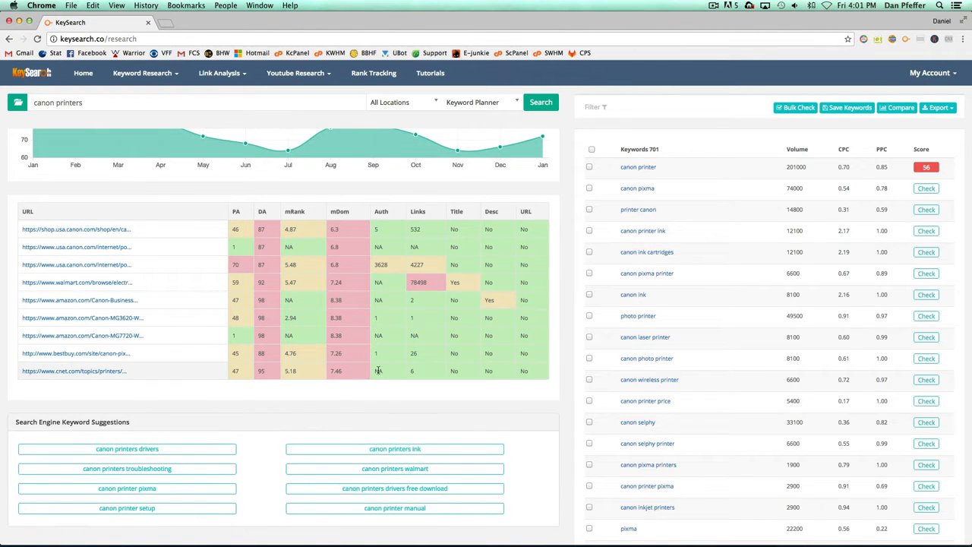
{"action": "scroll", "coordinate": [388, 372], "scroll_direction": "up", "scroll_amount": 5}
{"action": "scroll", "coordinate": [388, 373], "scroll_direction": "up", "scroll_amount": 2}
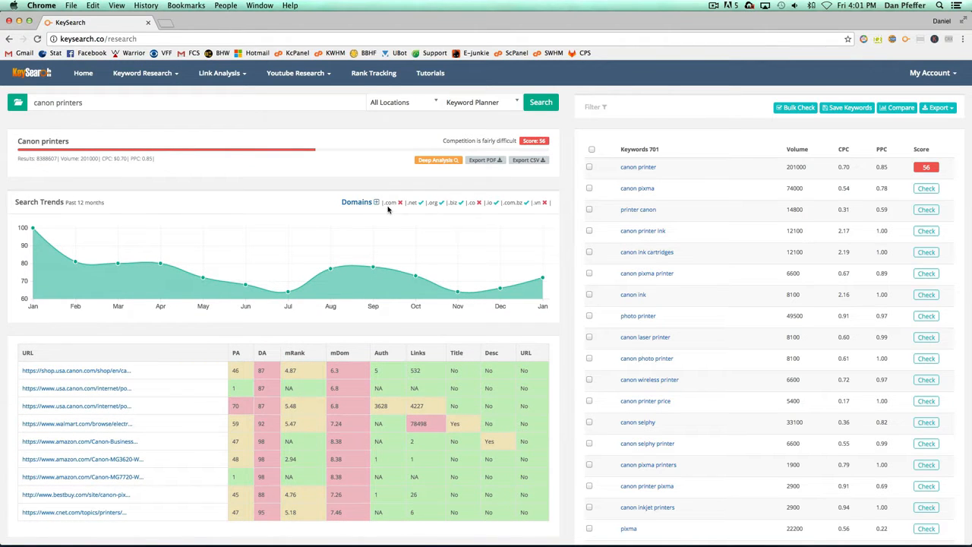
- View the domain extensions available for the availability check and close the selection without changing it
{"action": "left_click", "coordinate": [363, 204]}
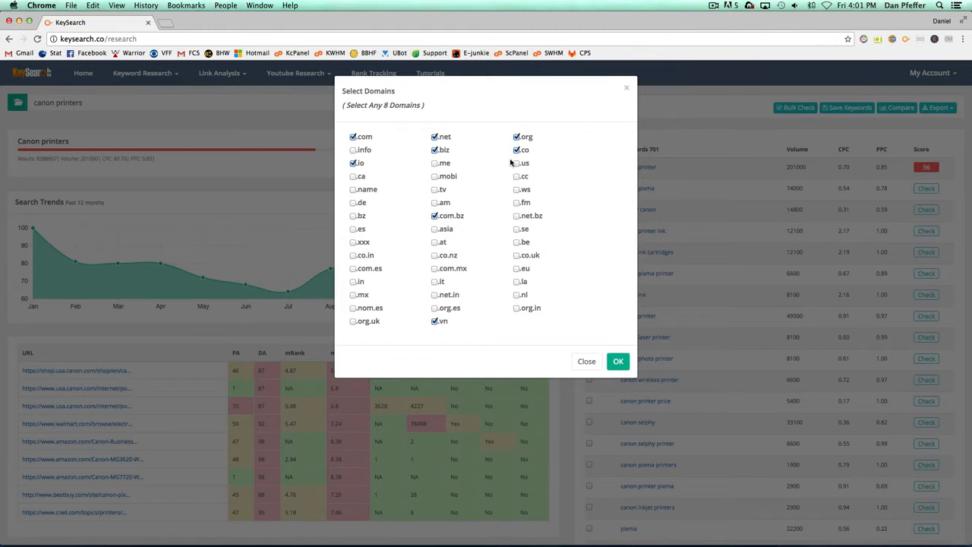
{"action": "left_click", "coordinate": [584, 362]}
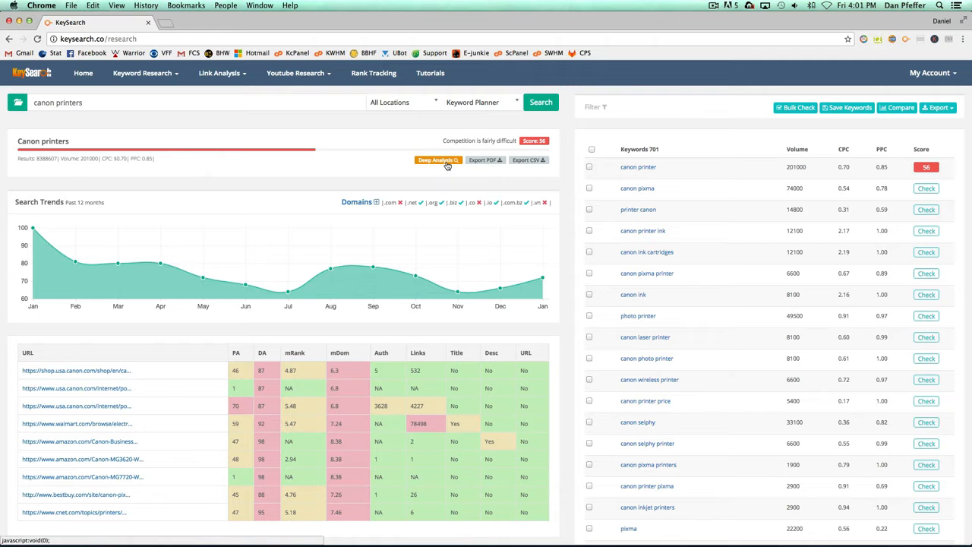
- Run Deep Analysis on canon printers, examine its full URL metrics, search trends and LSI keywords, and close it
{"action": "left_click", "coordinate": [444, 162]}
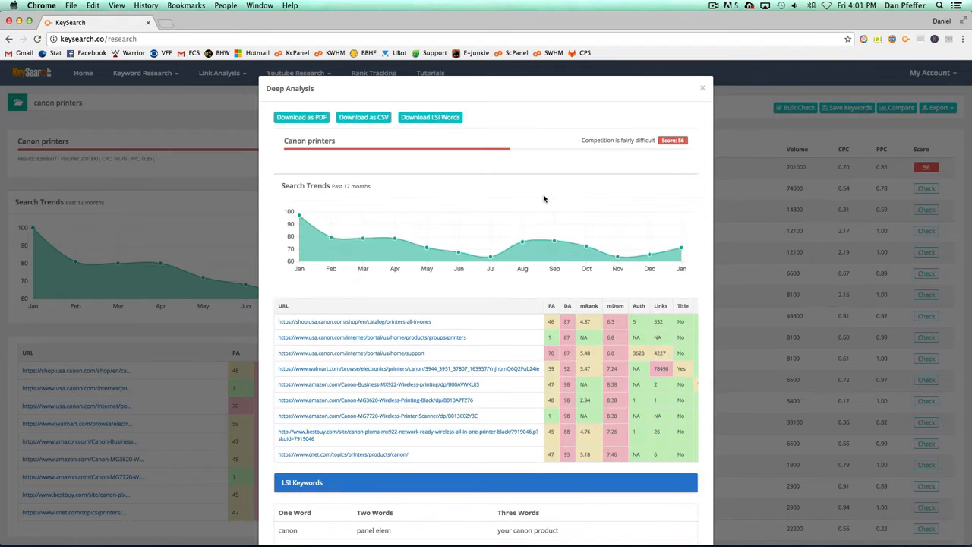
{"action": "scroll", "coordinate": [515, 341], "scroll_direction": "down", "scroll_amount": 1}
{"action": "scroll", "coordinate": [514, 340], "scroll_direction": "right", "scroll_amount": 3}
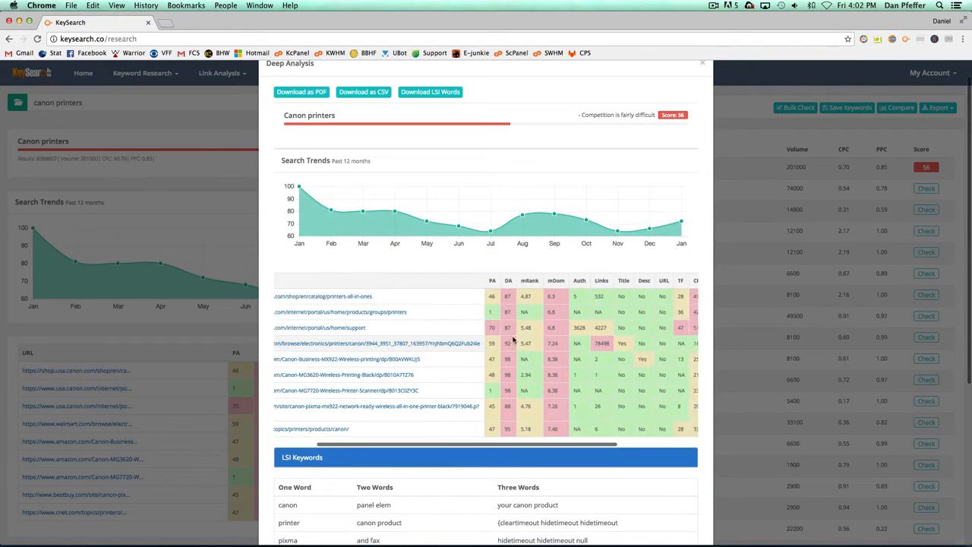
{"action": "scroll", "coordinate": [513, 340], "scroll_direction": "right", "scroll_amount": 2}
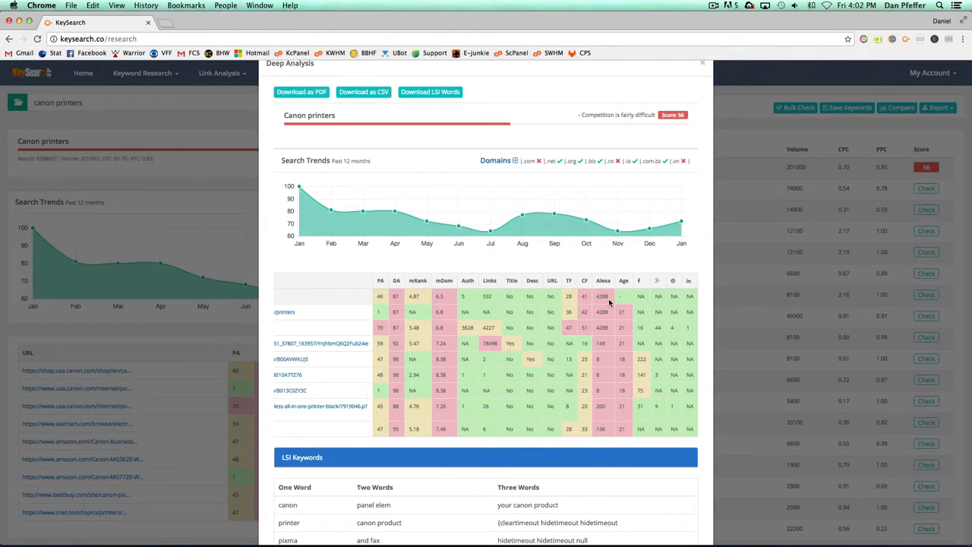
{"action": "scroll", "coordinate": [513, 416], "scroll_direction": "left", "scroll_amount": 5}
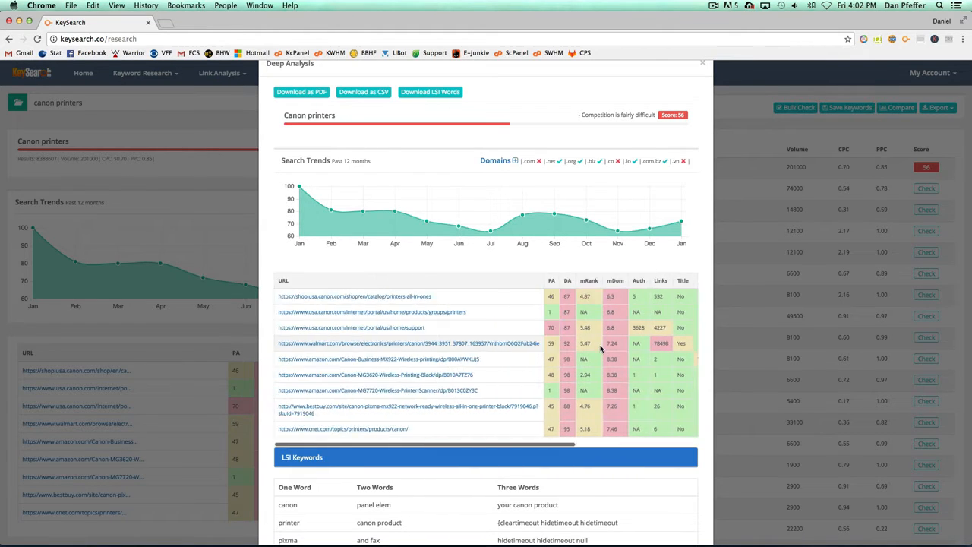
{"action": "scroll", "coordinate": [514, 416], "scroll_direction": "down", "scroll_amount": 10}
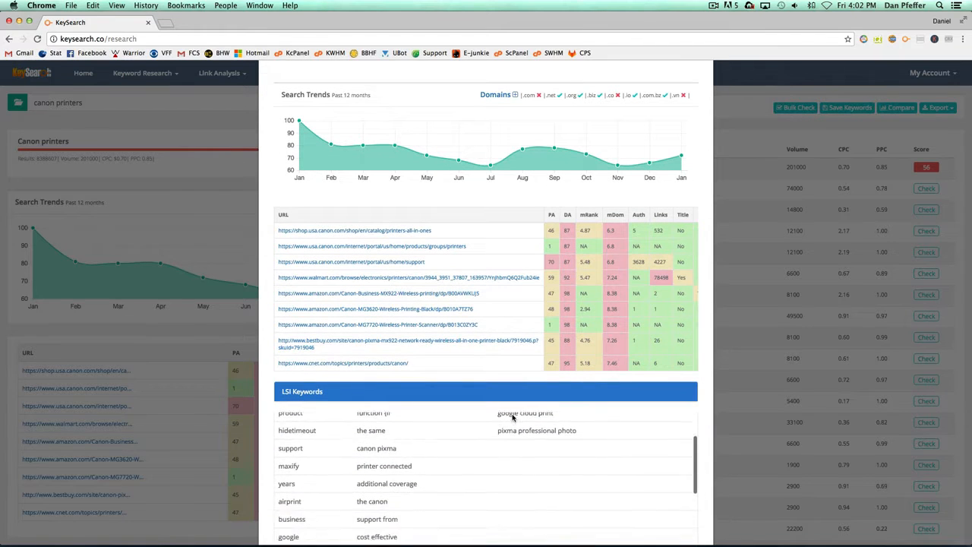
{"action": "scroll", "coordinate": [513, 416], "scroll_direction": "up", "scroll_amount": 10}
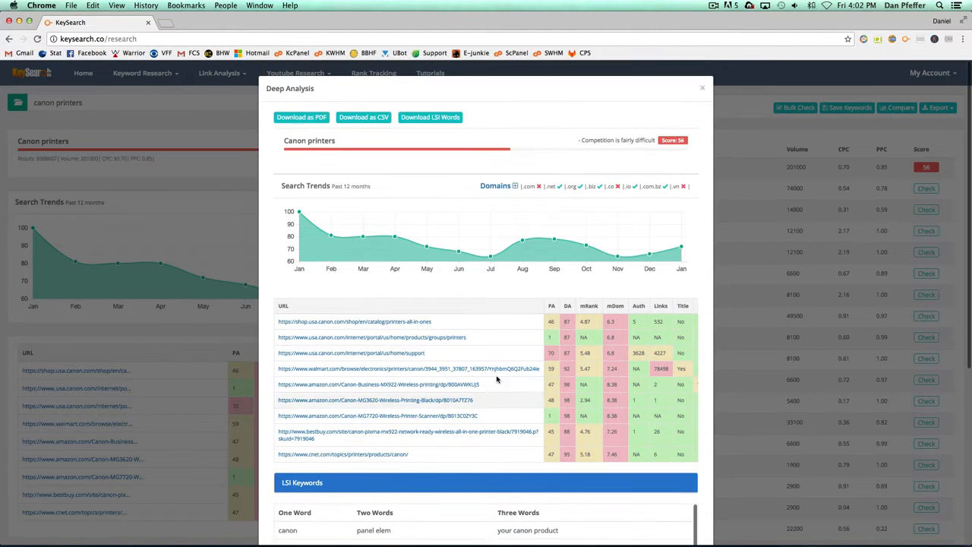
{"action": "mouse_move", "coordinate": [454, 247]}
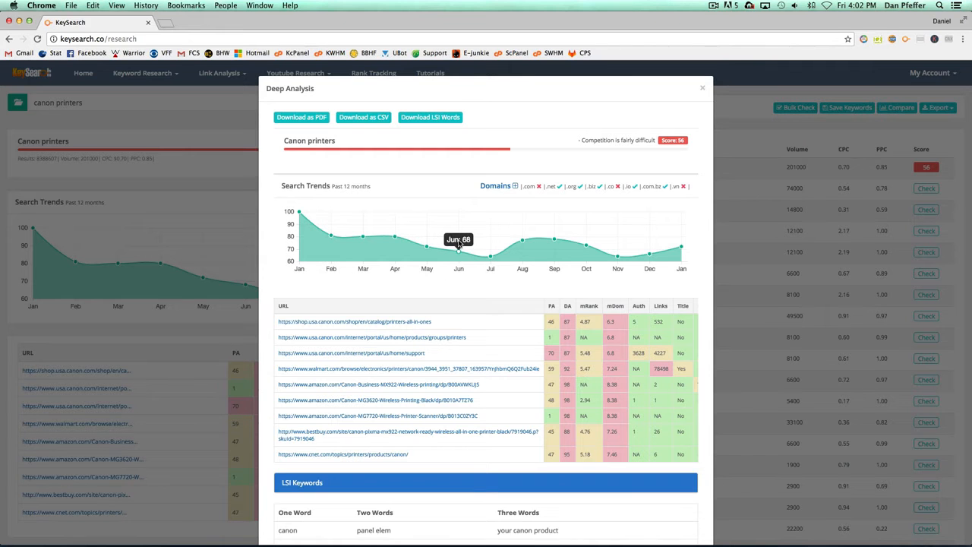
{"action": "left_click", "coordinate": [701, 89]}
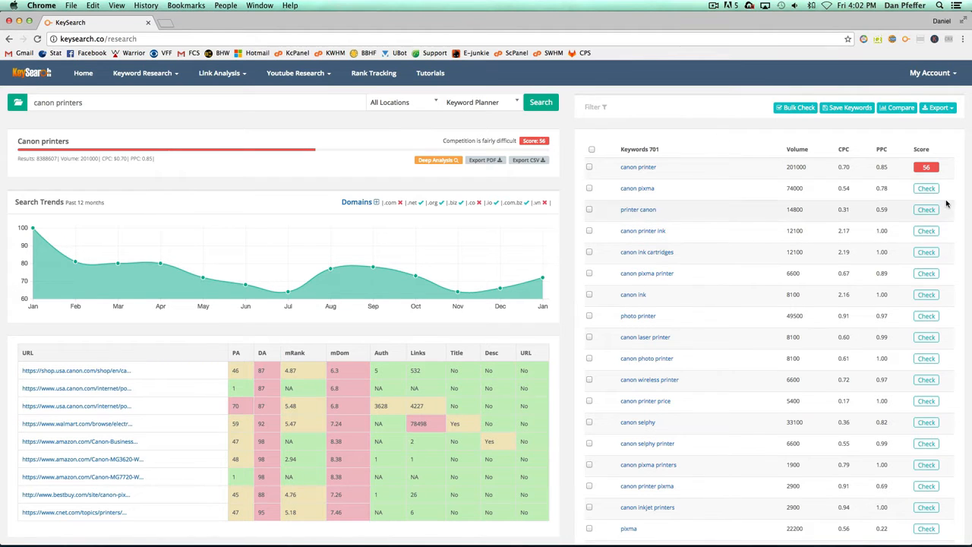
- Check the difficulty scores of canon pixma, printer canon, canon printer ink, canon ink cartridges, canon pixma printer and canon ink
{"action": "left_click", "coordinate": [926, 188]}
{"action": "left_click", "coordinate": [925, 206]}
{"action": "left_click", "coordinate": [926, 223]}
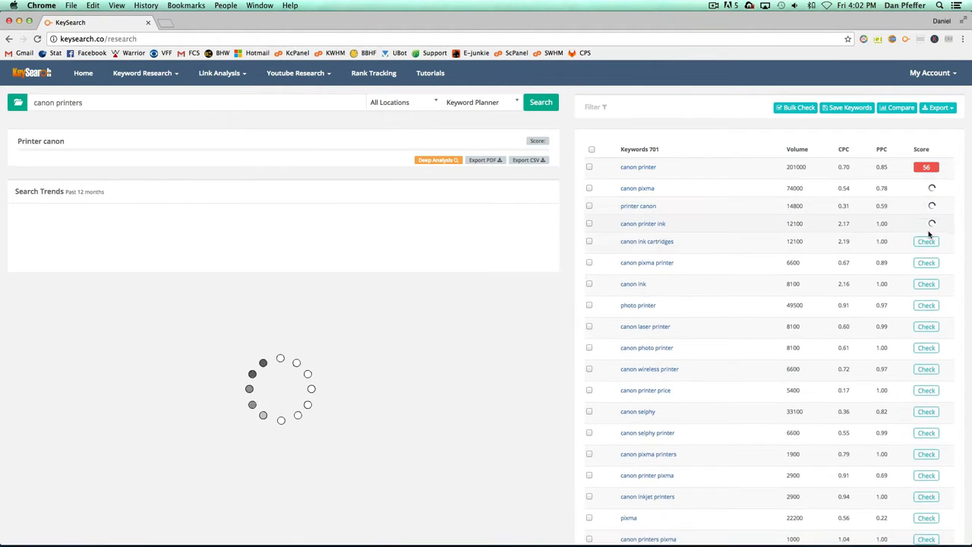
{"action": "left_click", "coordinate": [925, 241]}
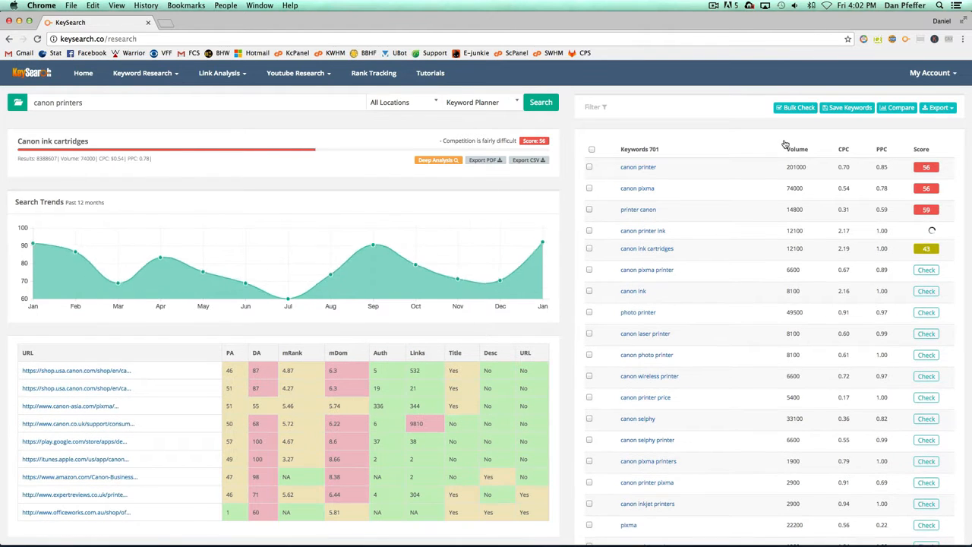
{"action": "left_click", "coordinate": [927, 270]}
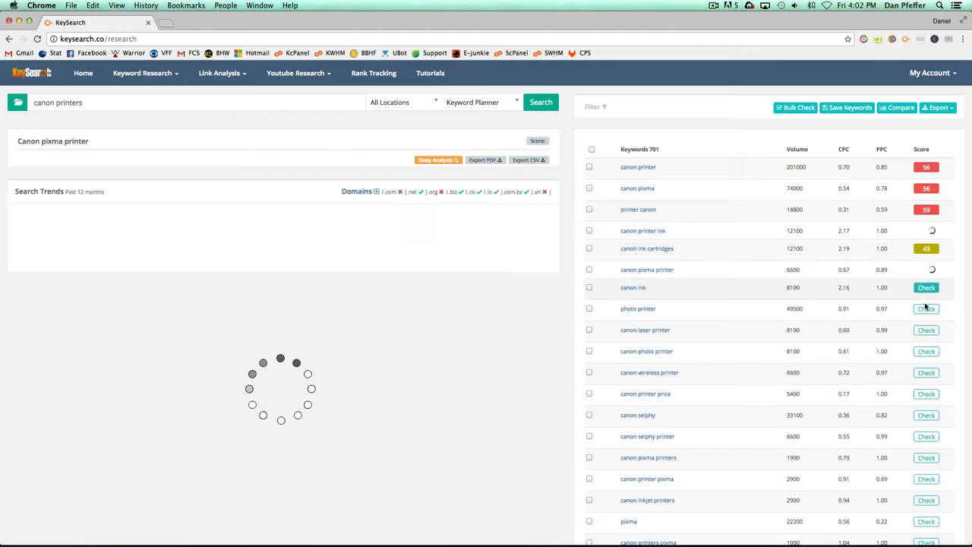
{"action": "left_click", "coordinate": [927, 288]}
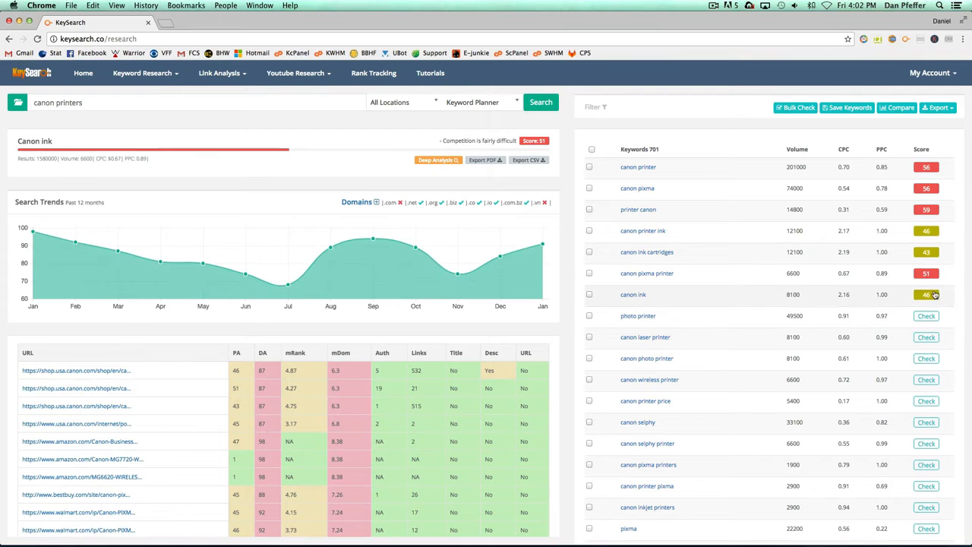
- View the competition analysis of the already checked keywords printer canon and canon pixma
{"action": "left_click", "coordinate": [926, 211]}
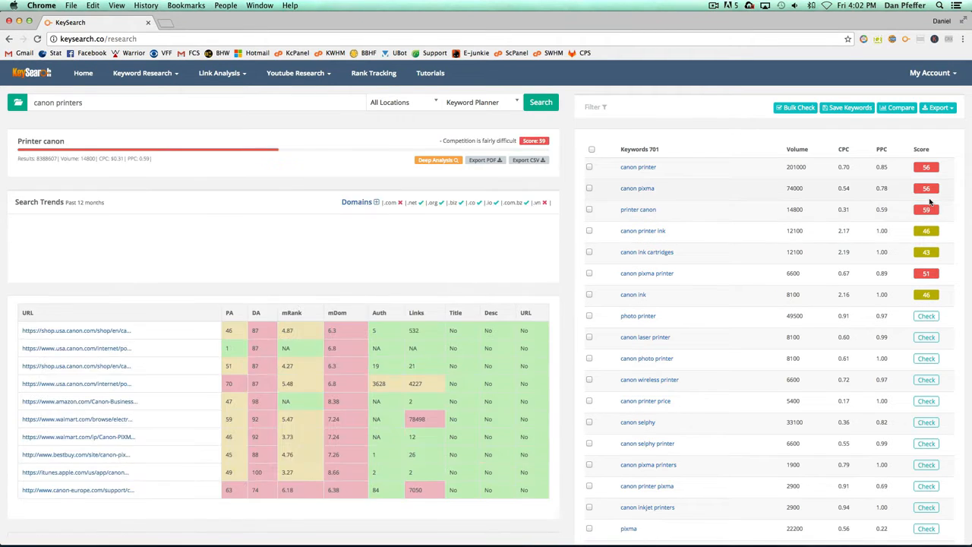
{"action": "left_click", "coordinate": [926, 187]}
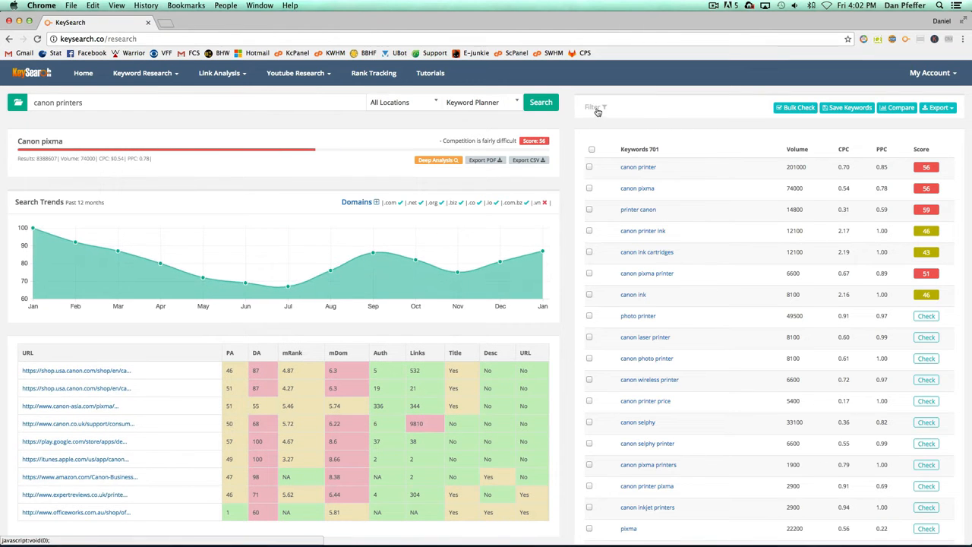
- Filter the keyword list to a volume of 1000 to 2000 and a minimum CPC of 2
{"action": "left_click", "coordinate": [595, 108]}
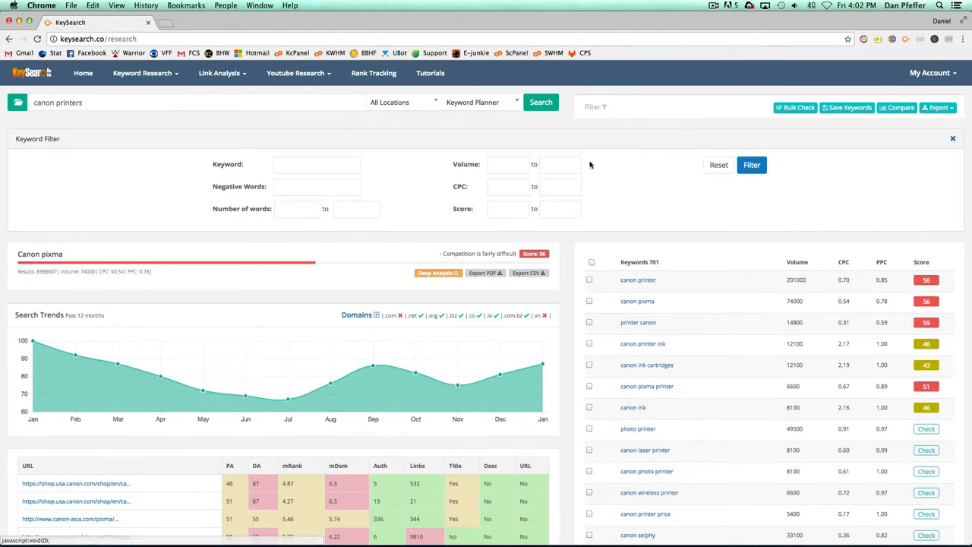
{"action": "left_click", "coordinate": [510, 166]}
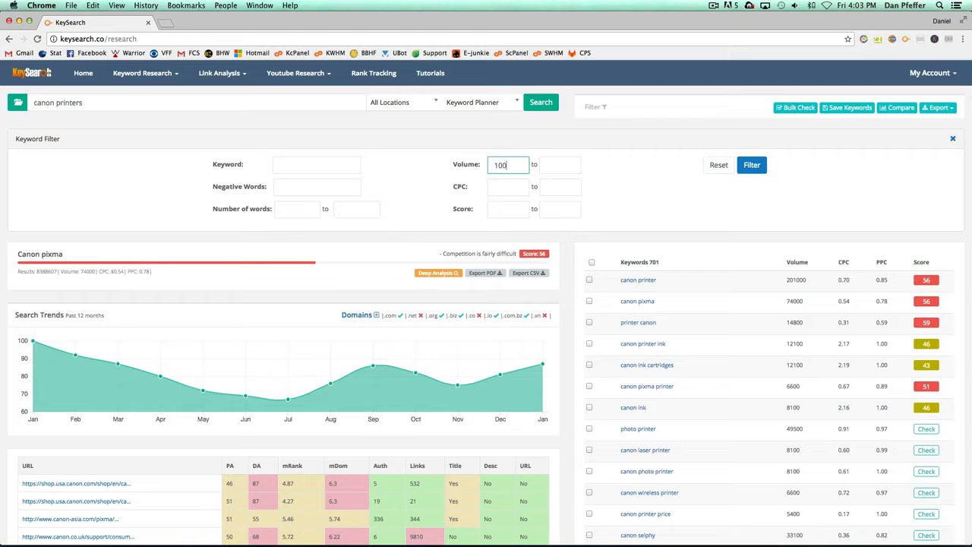
{"action": "left_click", "coordinate": [560, 164]}
{"action": "type", "text": "2000"}
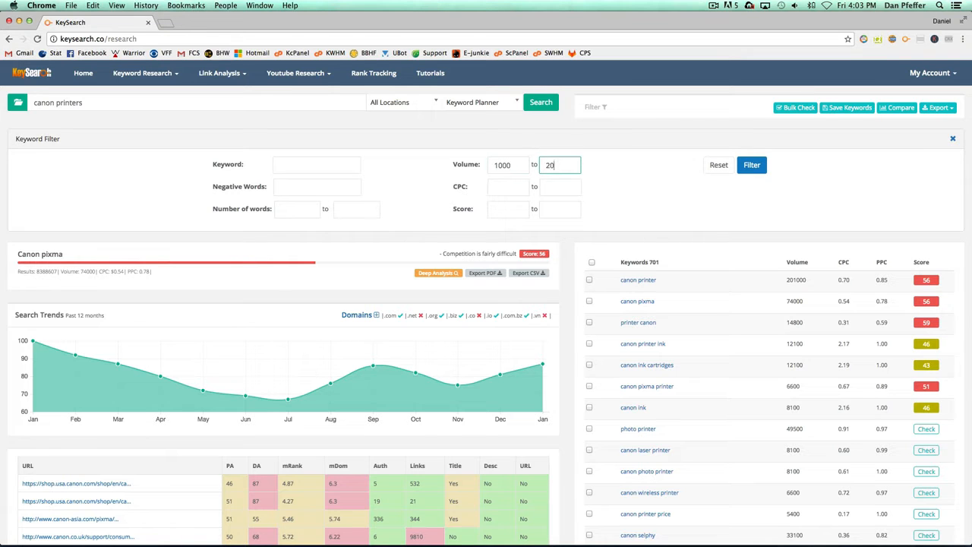
{"action": "left_click", "coordinate": [508, 187]}
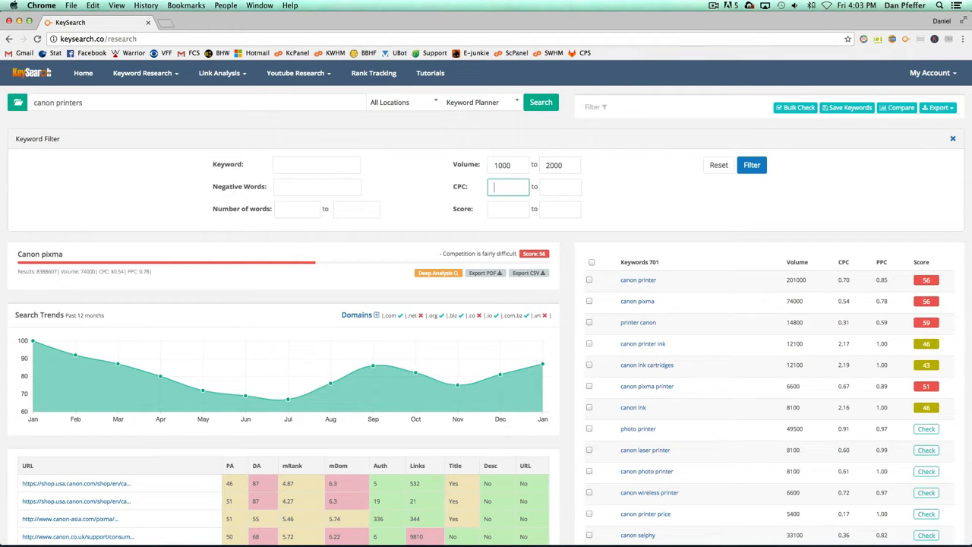
{"action": "left_click", "coordinate": [756, 167]}
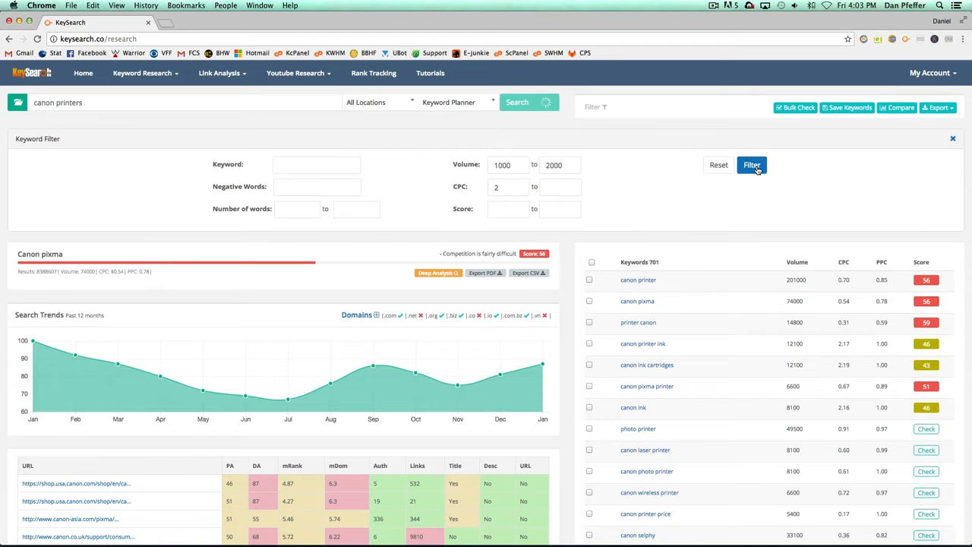
- Bulk check the difficulty scores of all keywords in the filtered list and view the competition analysis of wide format printers
{"action": "left_click", "coordinate": [953, 139]}
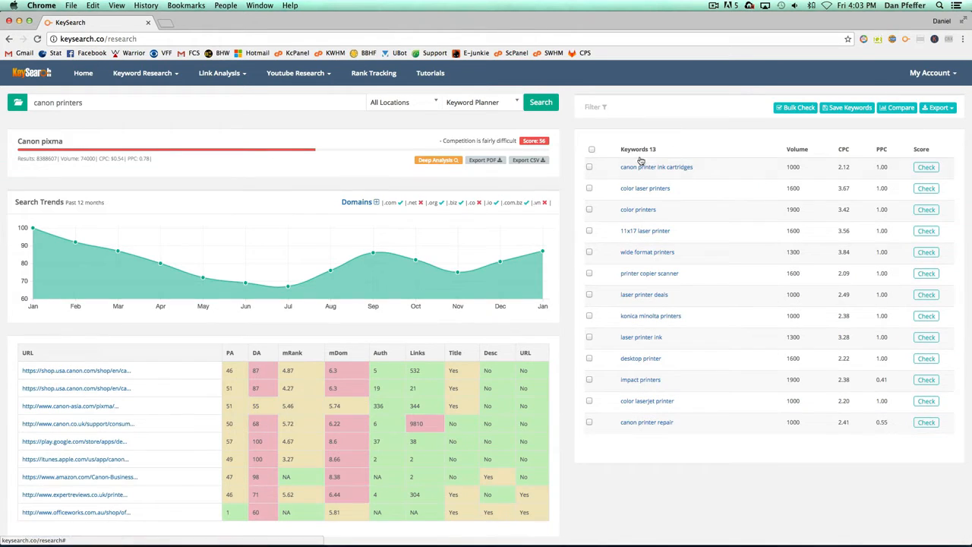
{"action": "left_click", "coordinate": [592, 149]}
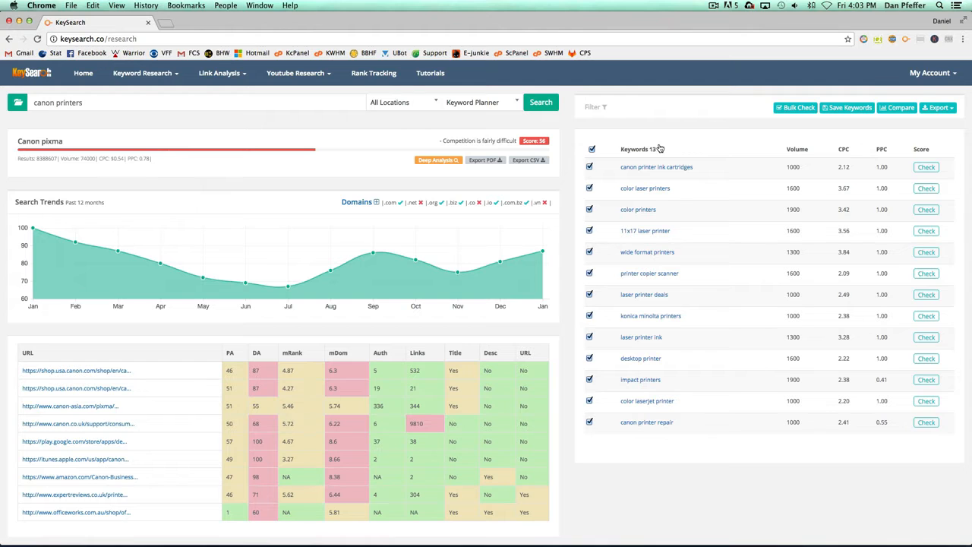
{"action": "left_click", "coordinate": [799, 108]}
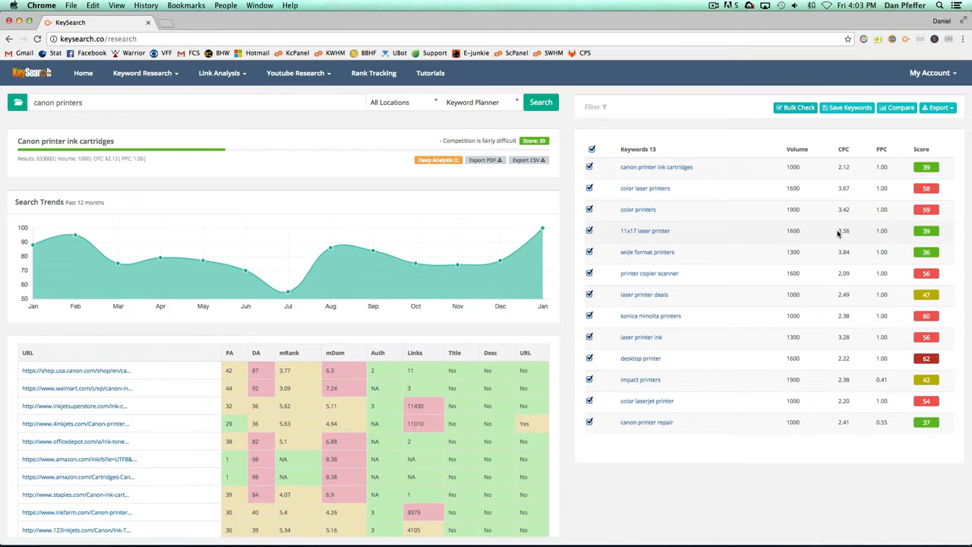
{"action": "left_click", "coordinate": [928, 253]}
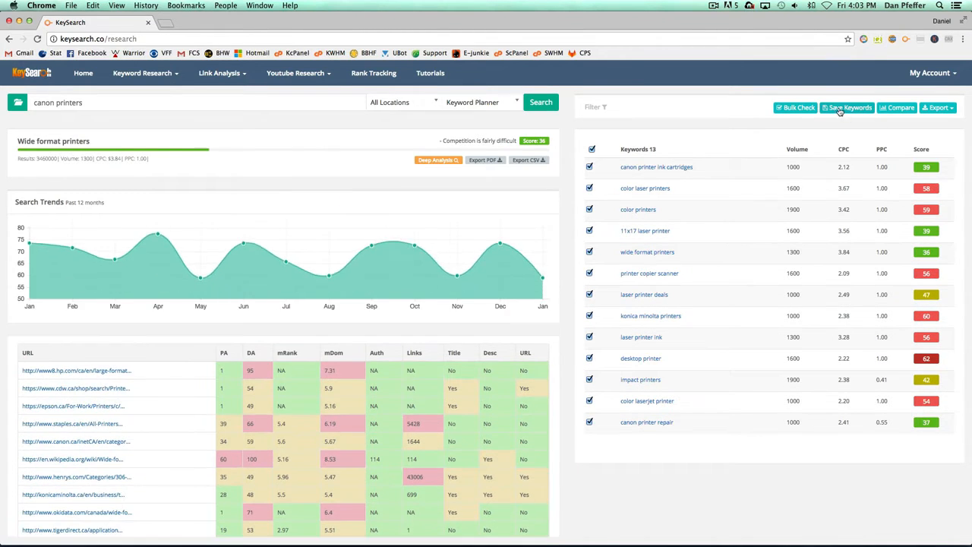
- Select only canon printer ink cartridges, 11x17 laser printer, wide format printers and canon printer repair in the keyword list
{"action": "left_click", "coordinate": [591, 149]}
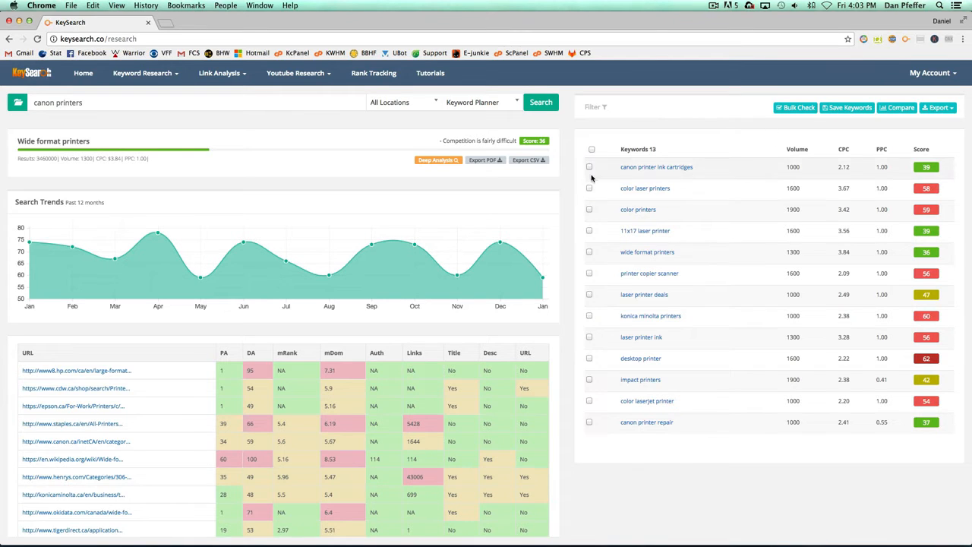
{"action": "left_click", "coordinate": [589, 168]}
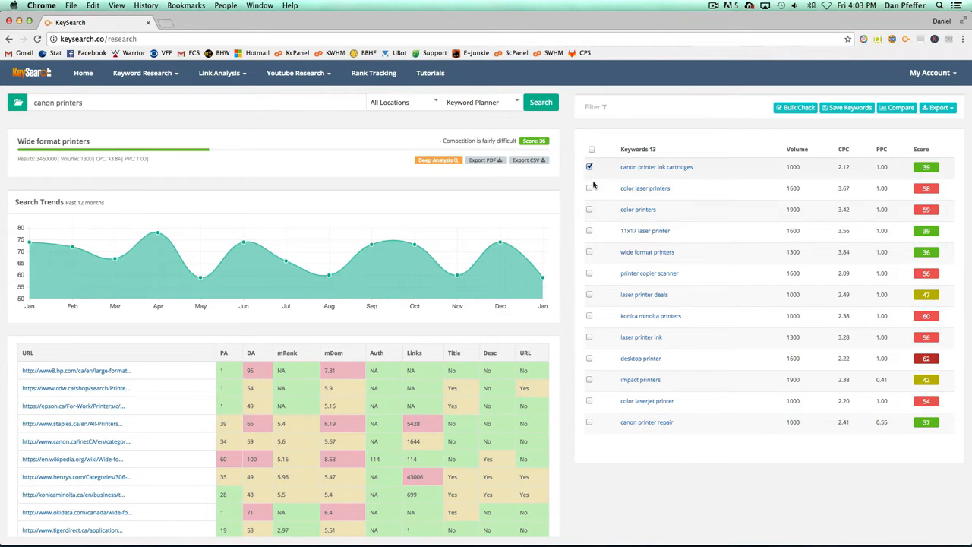
{"action": "left_click", "coordinate": [589, 230]}
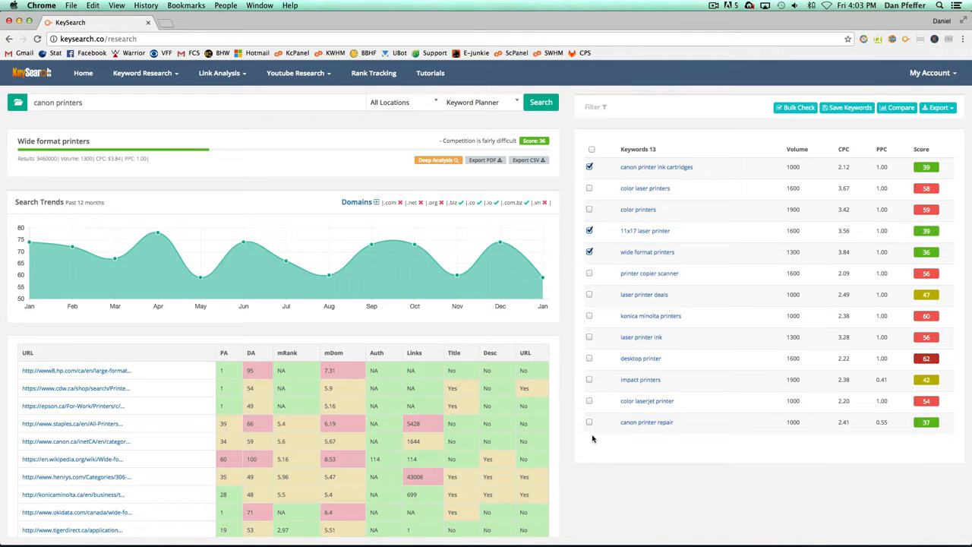
- Look at the list choices for saving the selected keywords, including adding them to a new list, and close without saving
{"action": "left_click", "coordinate": [862, 111]}
{"action": "left_click", "coordinate": [435, 117]}
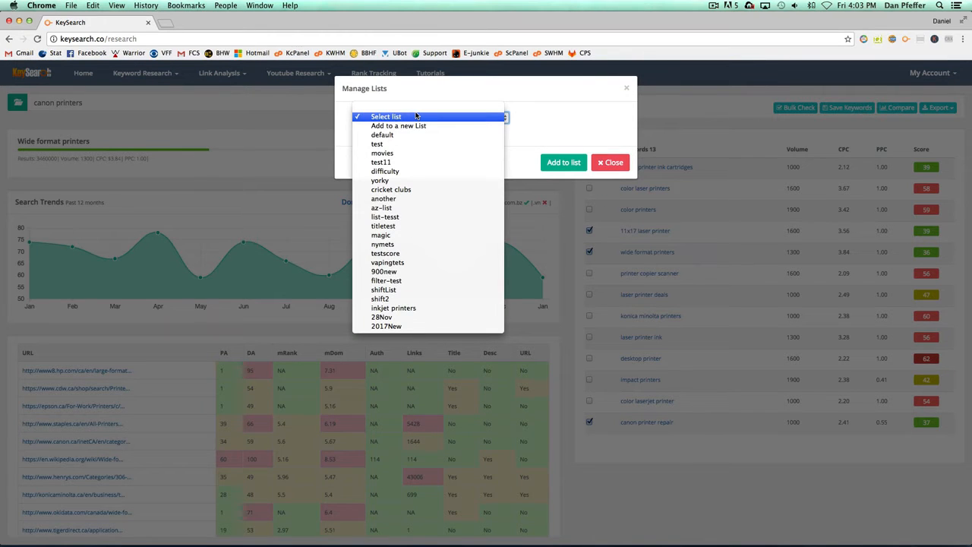
{"action": "left_click", "coordinate": [527, 102]}
{"action": "left_click", "coordinate": [445, 118]}
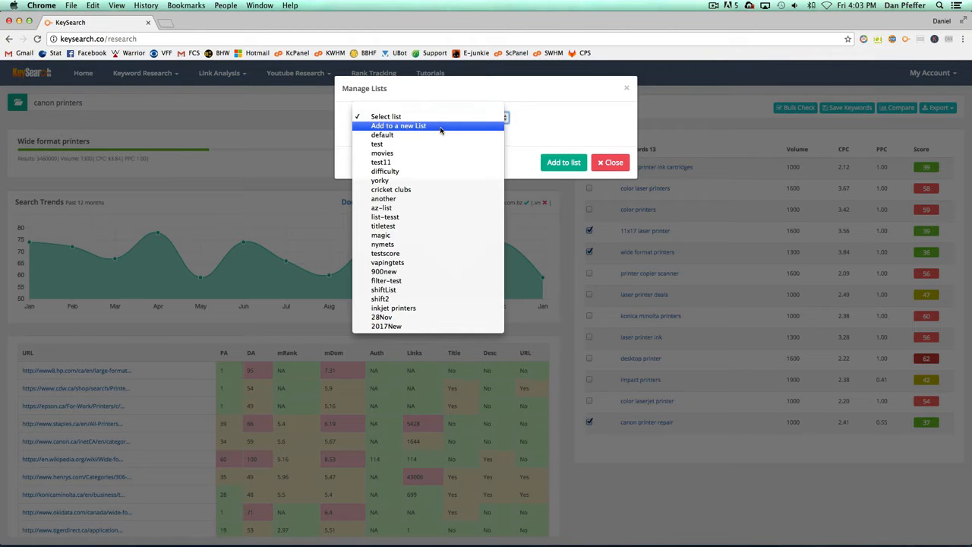
{"action": "left_click", "coordinate": [443, 126]}
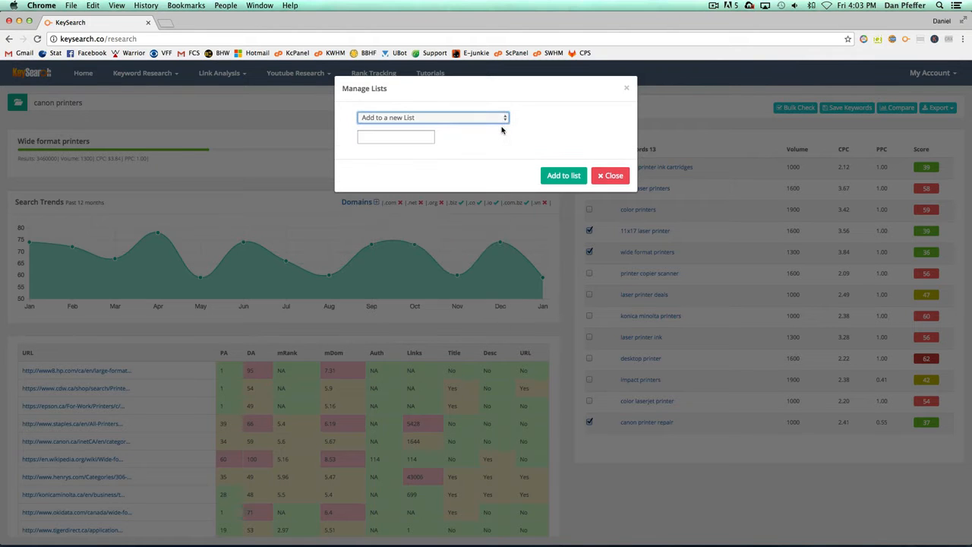
{"action": "left_click", "coordinate": [612, 176]}
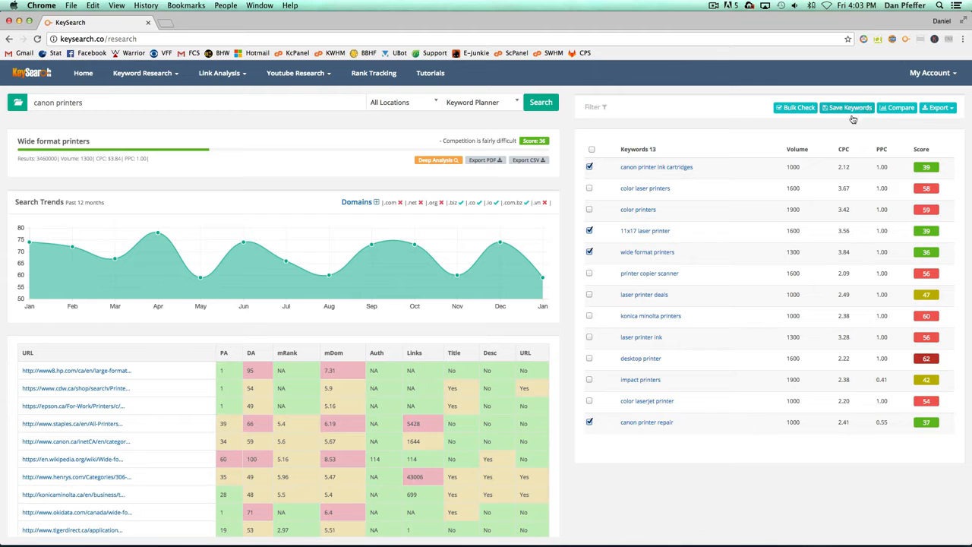
- Compare the selected keywords, examining their search trends and URL metrics from canon printer ink cartridges to canon printer repair, and close the comparison
{"action": "left_click", "coordinate": [895, 110]}
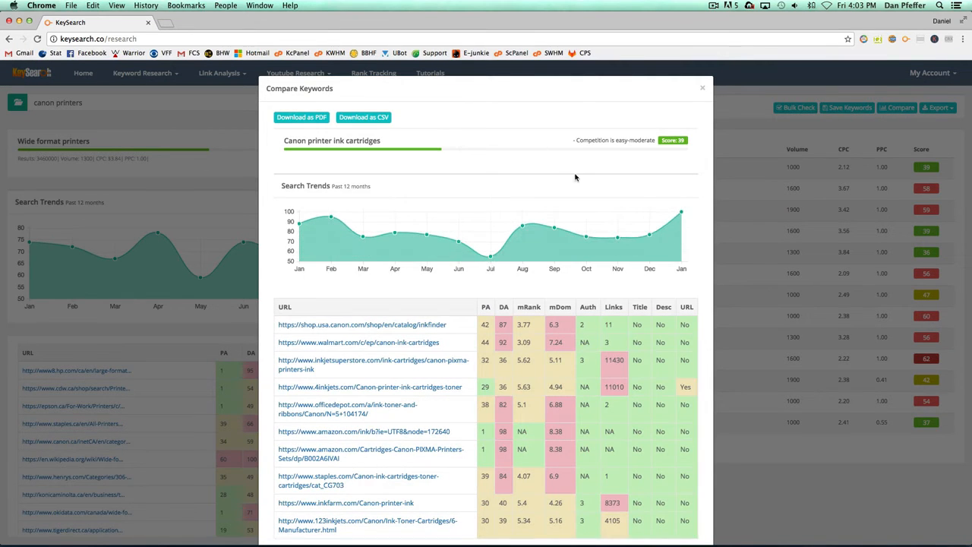
{"action": "scroll", "coordinate": [575, 177], "scroll_direction": "down", "scroll_amount": 6}
{"action": "scroll", "coordinate": [439, 165], "scroll_direction": "up", "scroll_amount": 6}
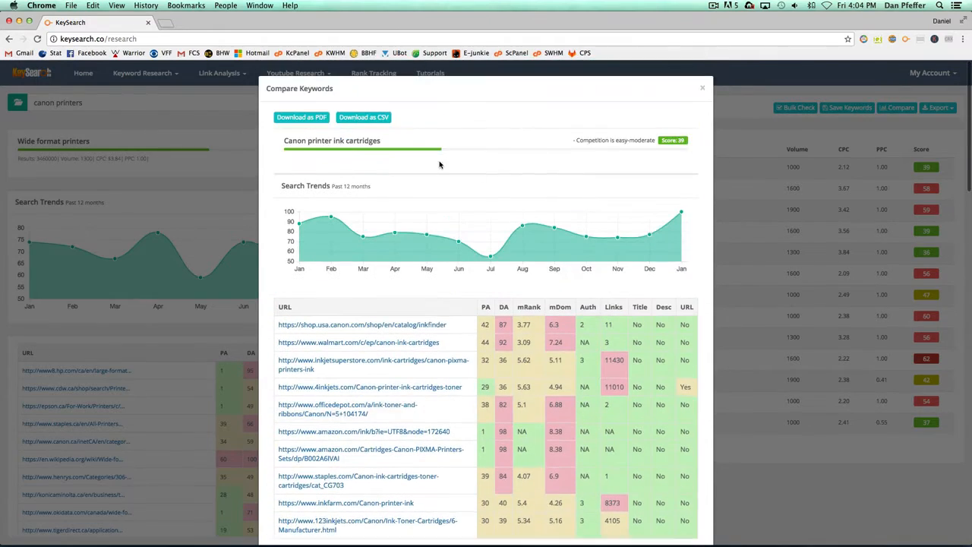
{"action": "scroll", "coordinate": [448, 163], "scroll_direction": "down", "scroll_amount": 15}
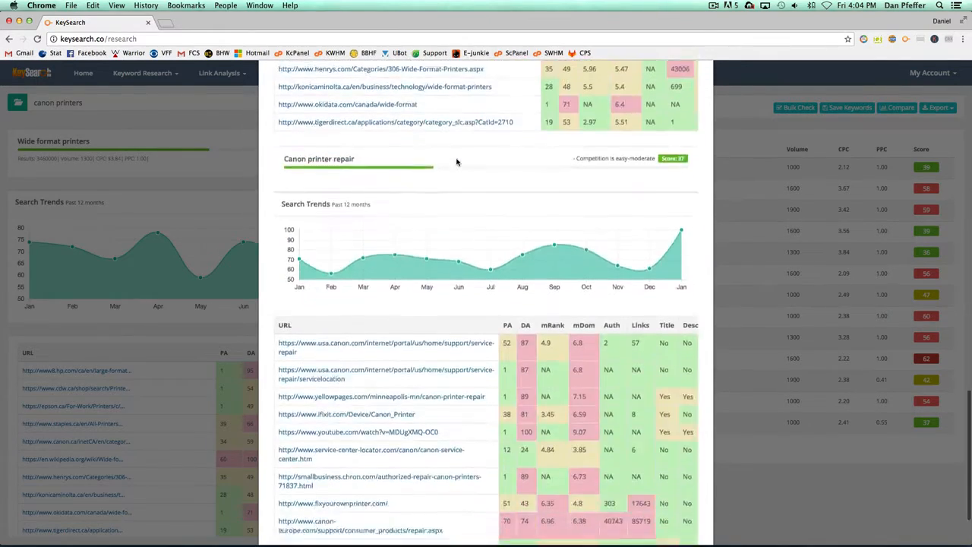
{"action": "scroll", "coordinate": [458, 160], "scroll_direction": "down", "scroll_amount": 2}
{"action": "scroll", "coordinate": [463, 167], "scroll_direction": "up", "scroll_amount": 17}
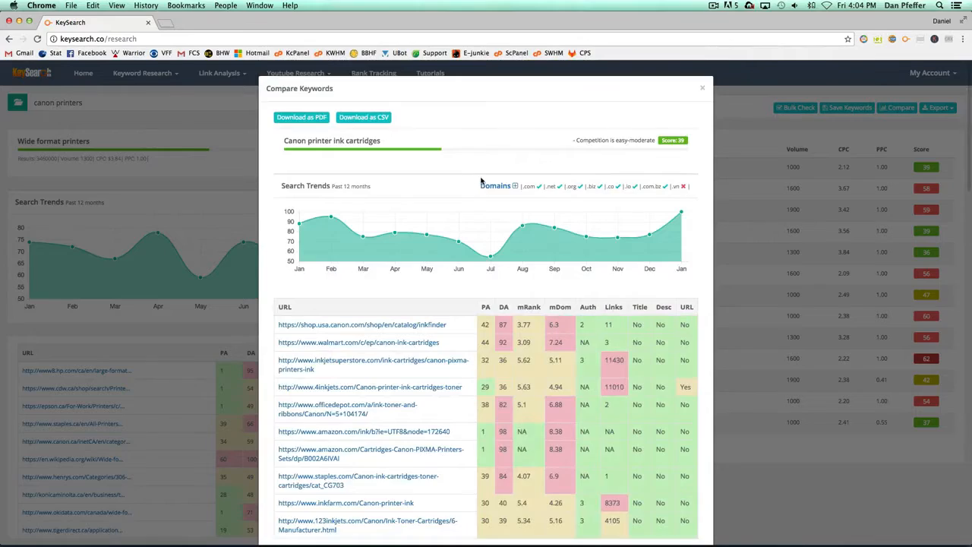
{"action": "scroll", "coordinate": [480, 180], "scroll_direction": "down", "scroll_amount": 18}
{"action": "scroll", "coordinate": [481, 180], "scroll_direction": "up", "scroll_amount": 18}
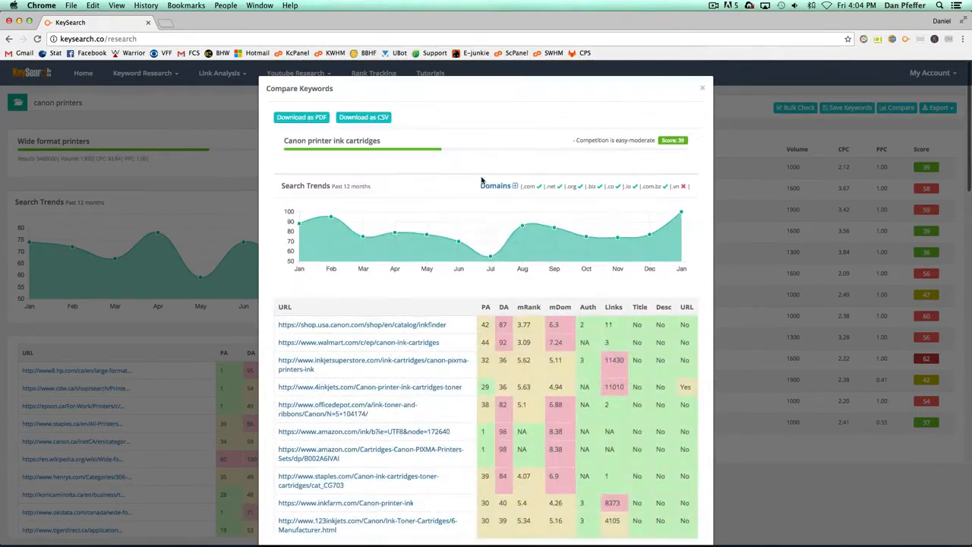
{"action": "scroll", "coordinate": [560, 168], "scroll_direction": "down", "scroll_amount": 17}
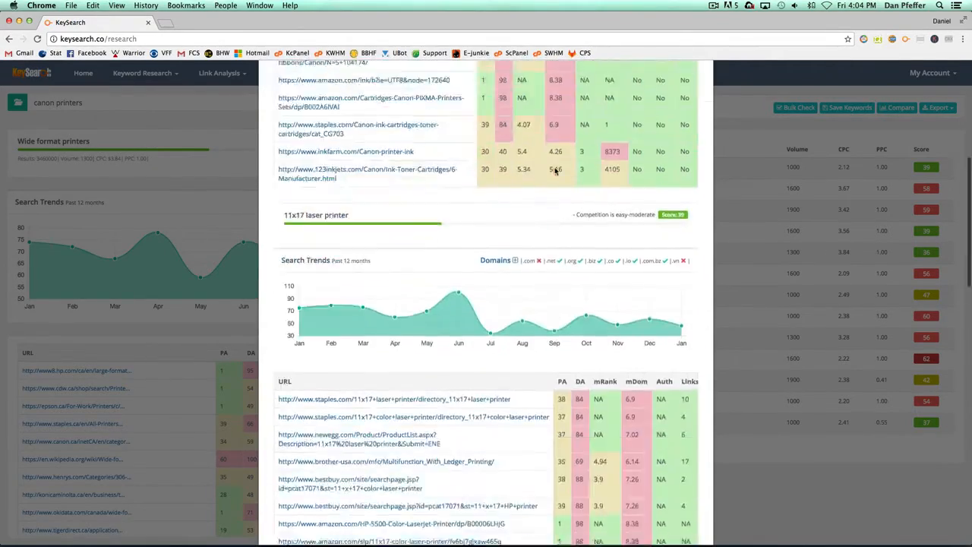
{"action": "scroll", "coordinate": [554, 171], "scroll_direction": "up", "scroll_amount": 17}
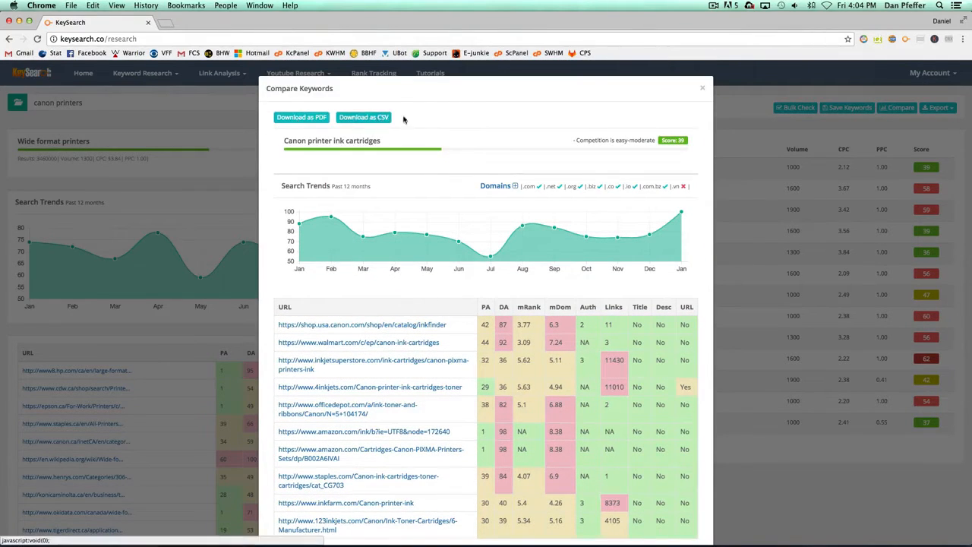
{"action": "left_click", "coordinate": [701, 88]}
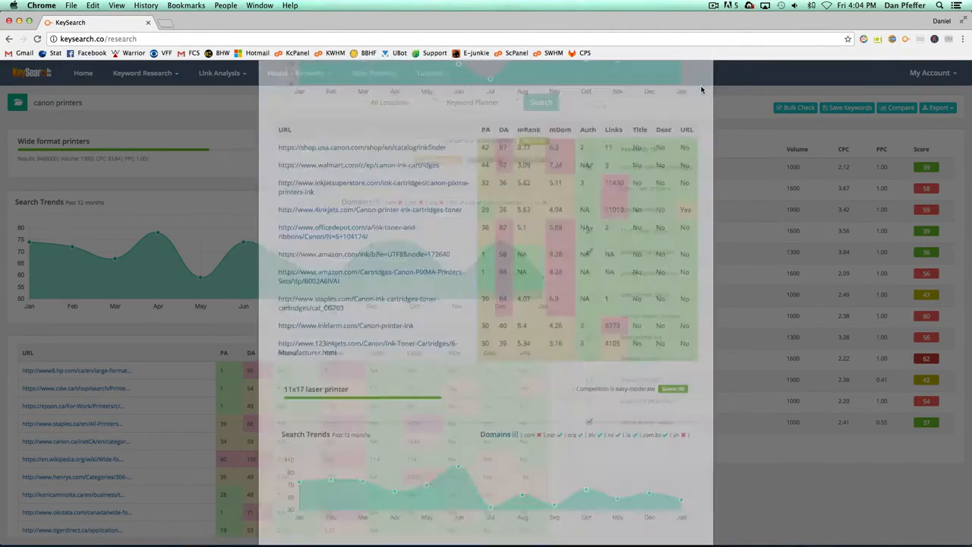
- Look at the PDF export options for the keyword list, including custom name and header image, and close without downloading
{"action": "left_click", "coordinate": [929, 110]}
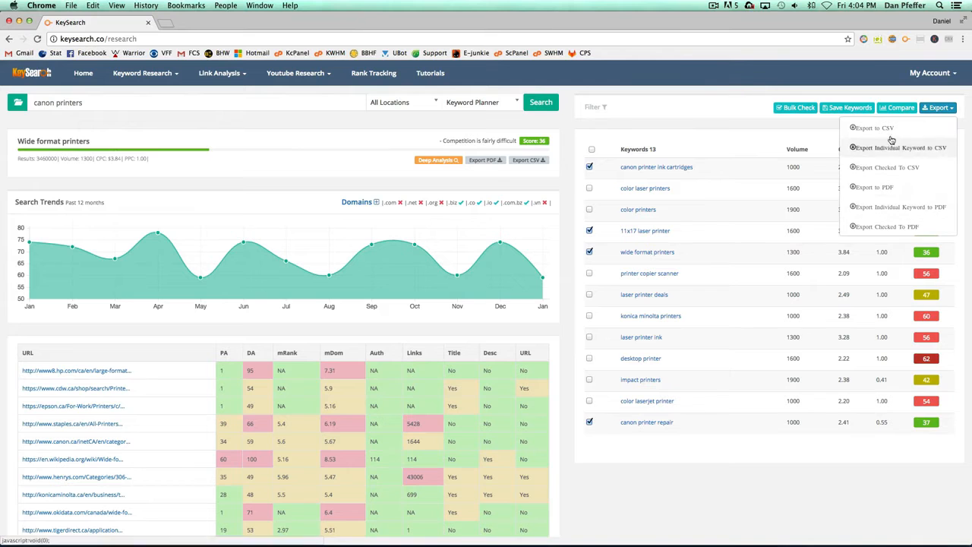
{"action": "left_click", "coordinate": [873, 187]}
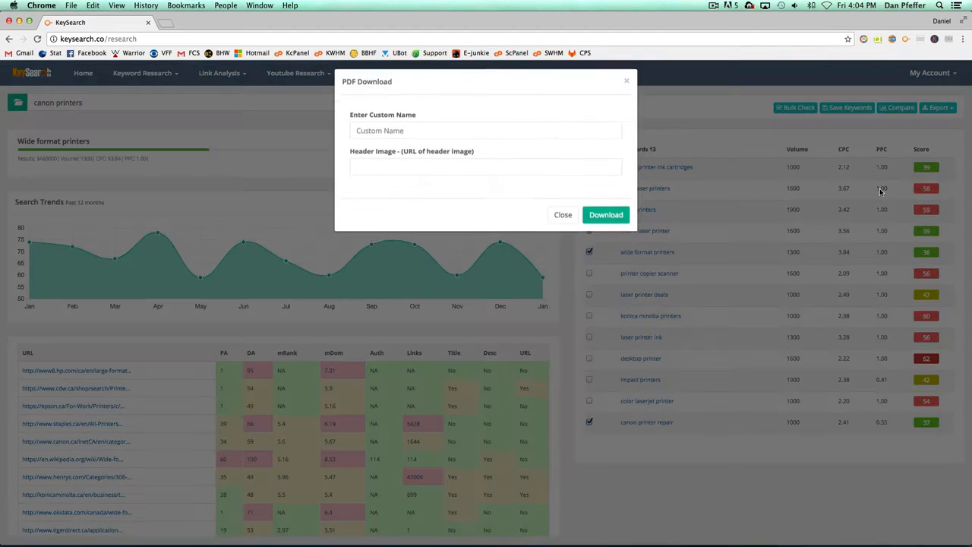
{"action": "left_click", "coordinate": [403, 141]}
{"action": "left_click", "coordinate": [385, 173]}
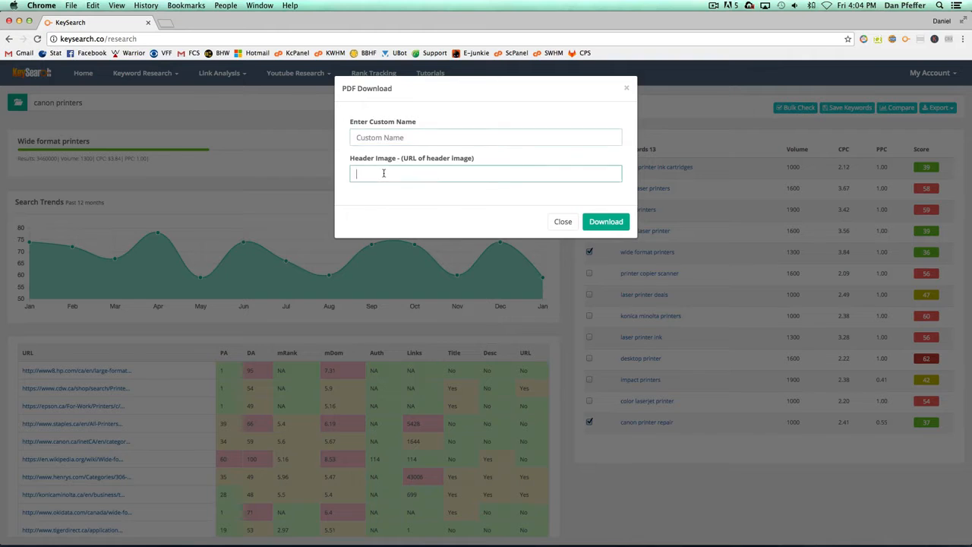
{"action": "left_click", "coordinate": [560, 223]}
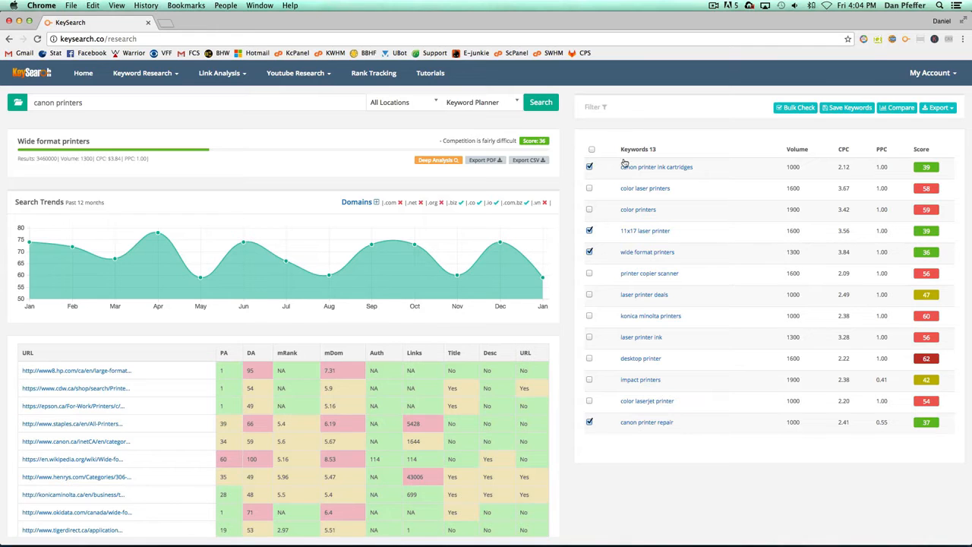
- Clear the selection in the keyword list and go to Quick Difficulty
{"action": "left_click", "coordinate": [591, 149]}
{"action": "left_click", "coordinate": [591, 149]}
{"action": "mouse_move", "coordinate": [145, 74]}
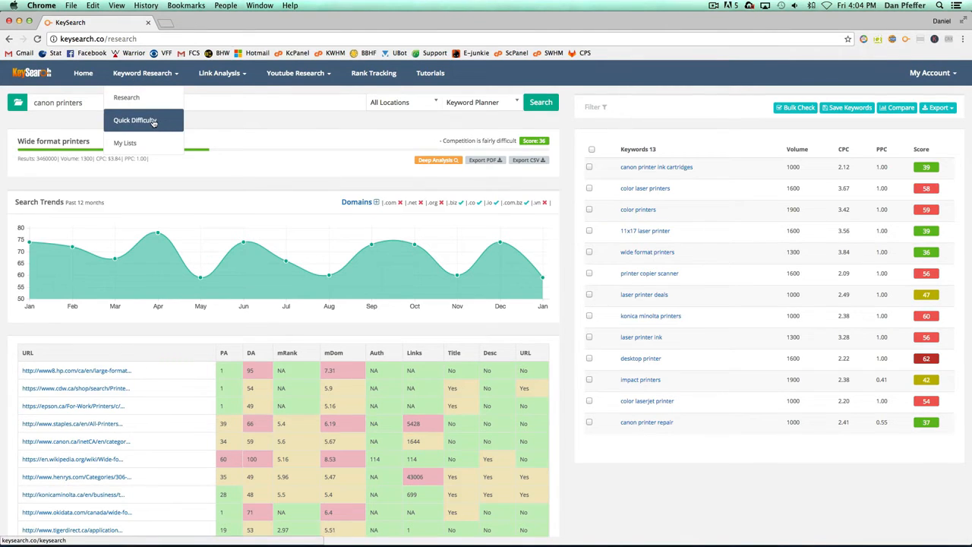
{"action": "left_click", "coordinate": [153, 122]}
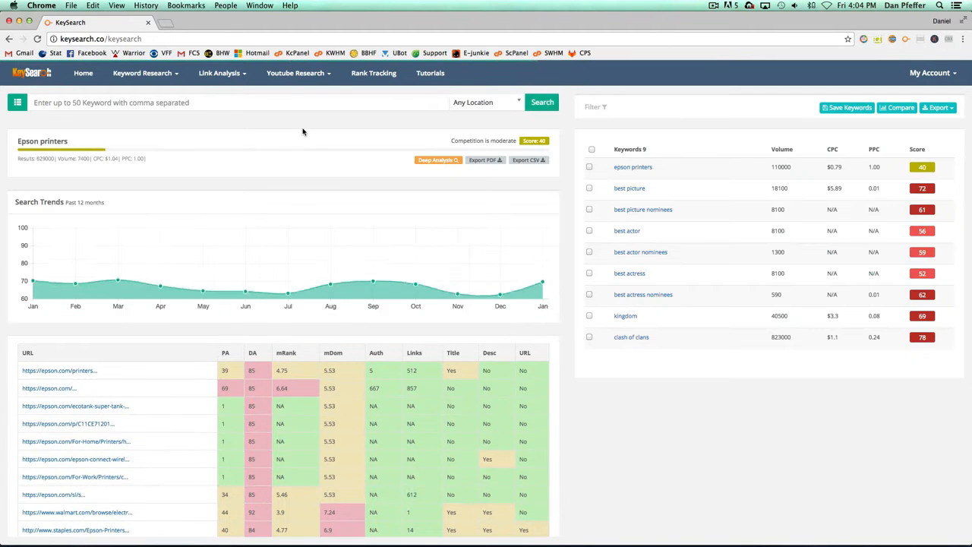
- Run a Quick Difficulty search for "iphone 7, iphone6, samsung" with any location
{"action": "left_click", "coordinate": [423, 103]}
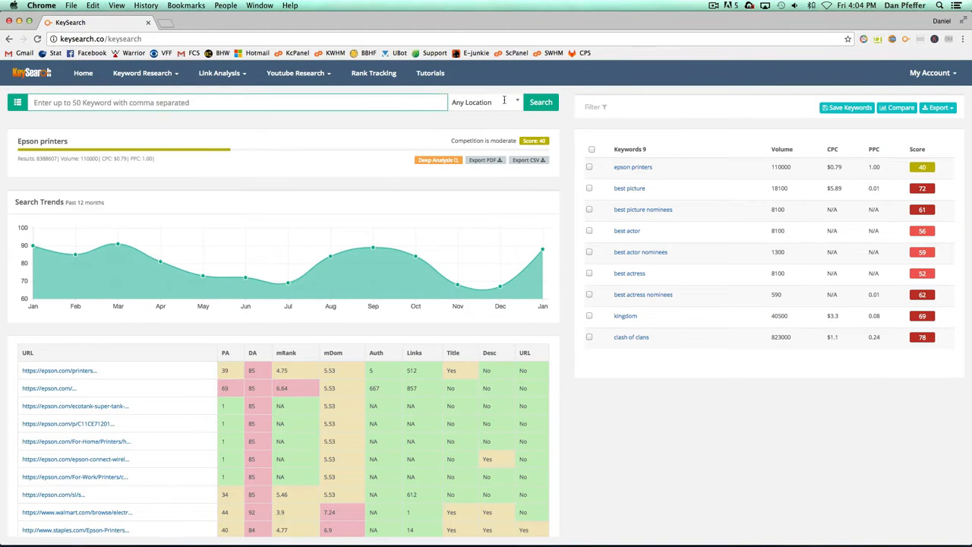
{"action": "left_click", "coordinate": [364, 99]}
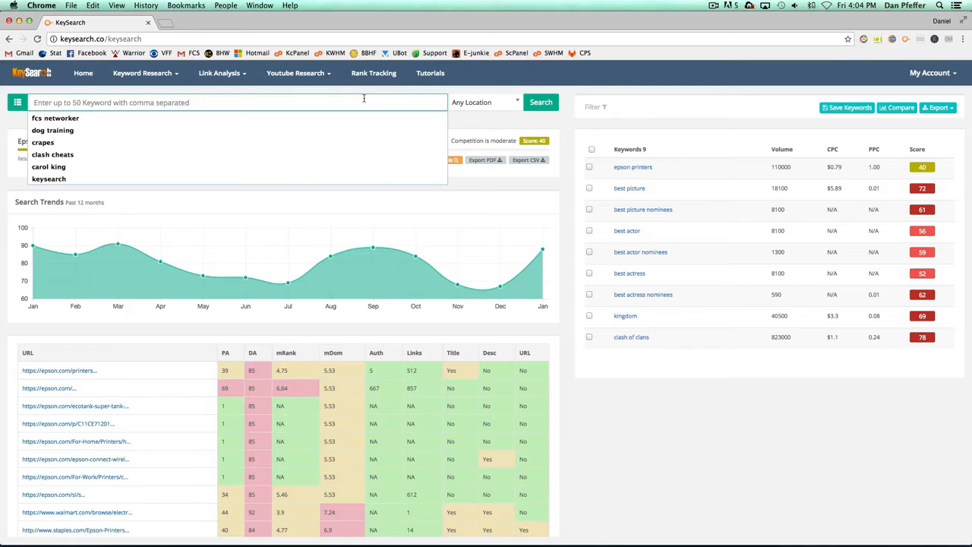
{"action": "left_click", "coordinate": [478, 101]}
{"action": "left_click", "coordinate": [399, 134]}
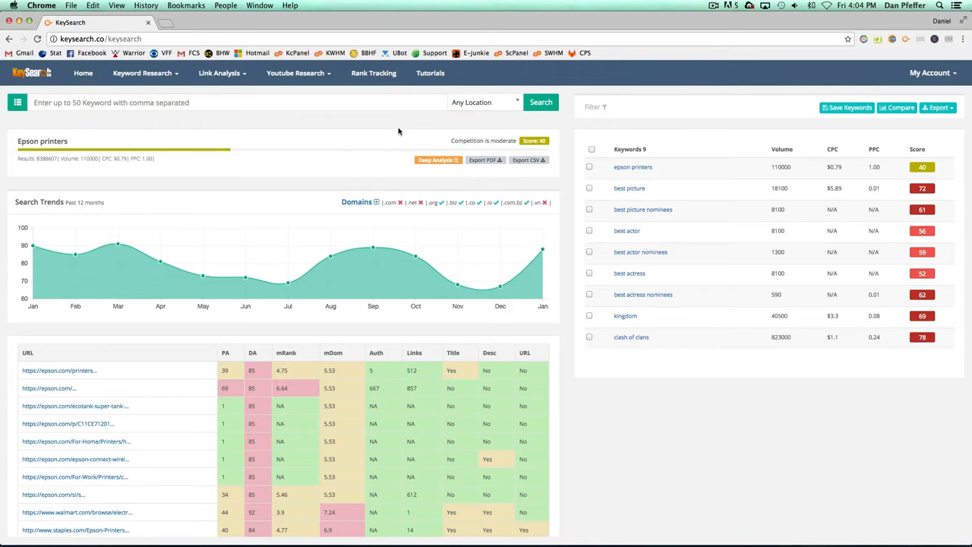
{"action": "left_click", "coordinate": [294, 104]}
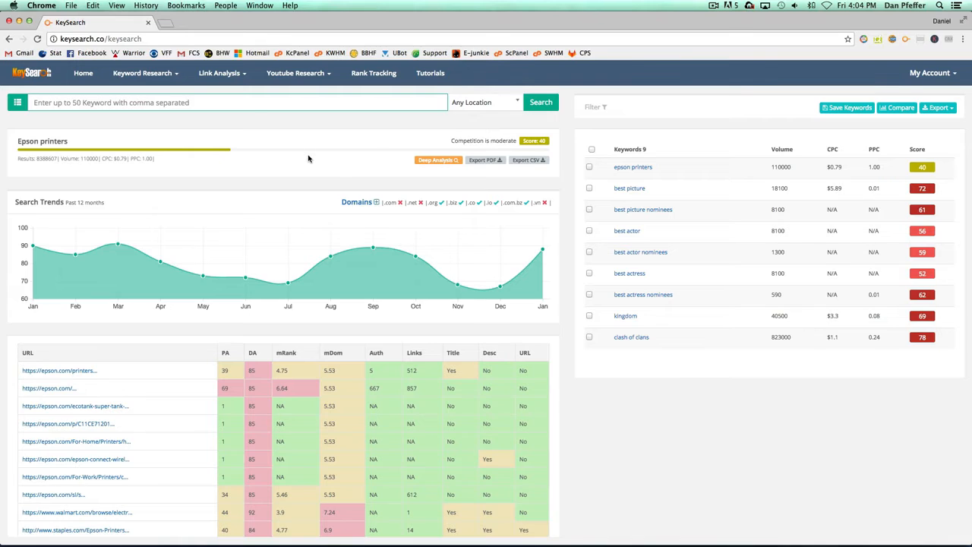
{"action": "type", "text": "iphone 7, iphone6, samsung"}
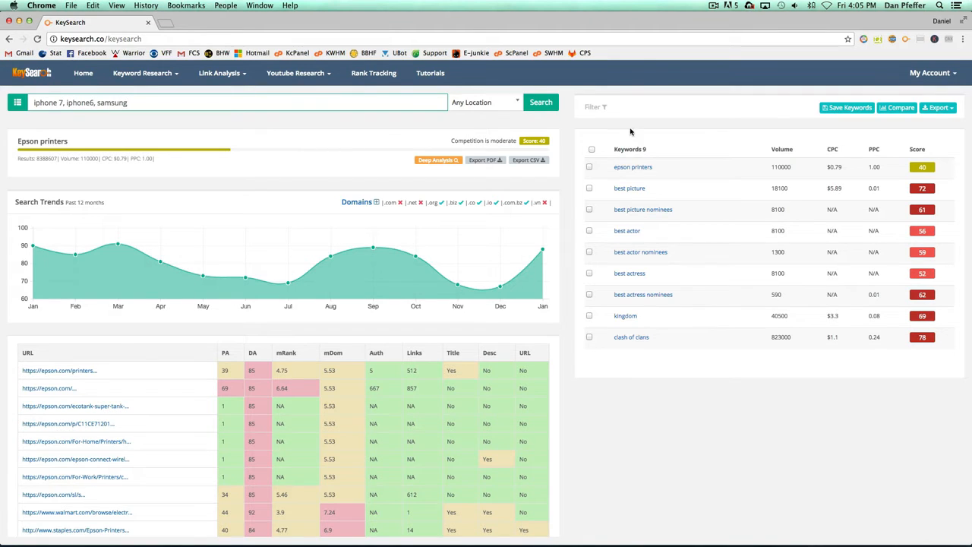
{"action": "left_click", "coordinate": [541, 105]}
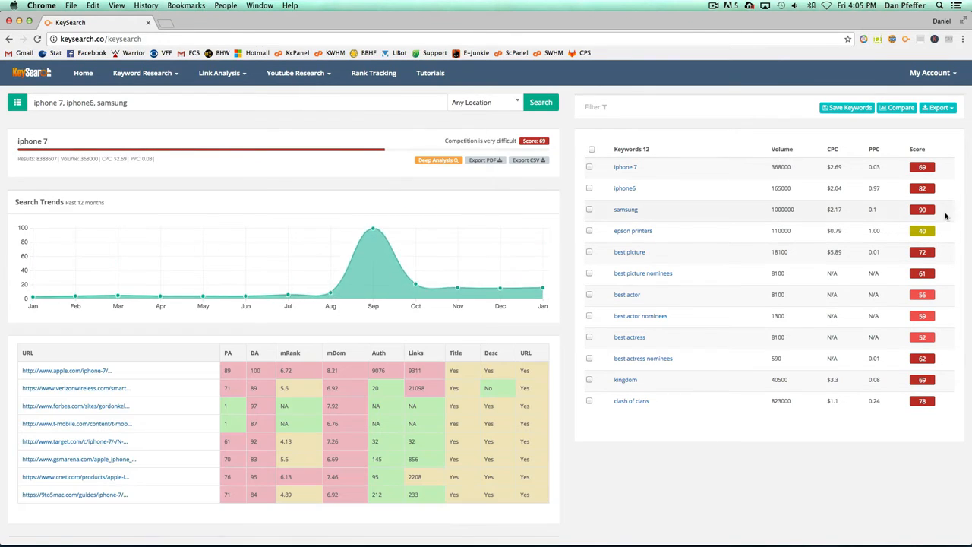
- View the competition analyses of epson printers, iphone 7 and iphone6 from the checked keywords
{"action": "left_click", "coordinate": [921, 231]}
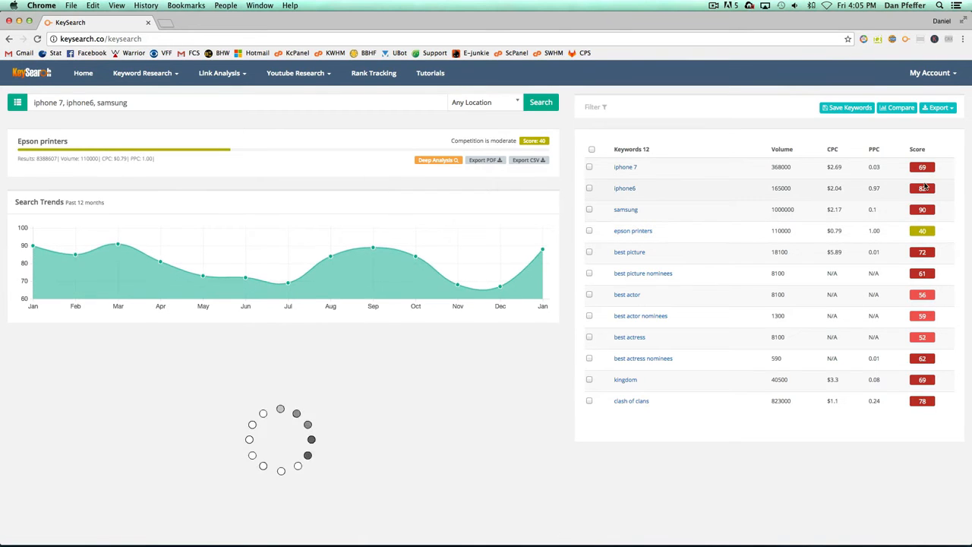
{"action": "left_click", "coordinate": [925, 169]}
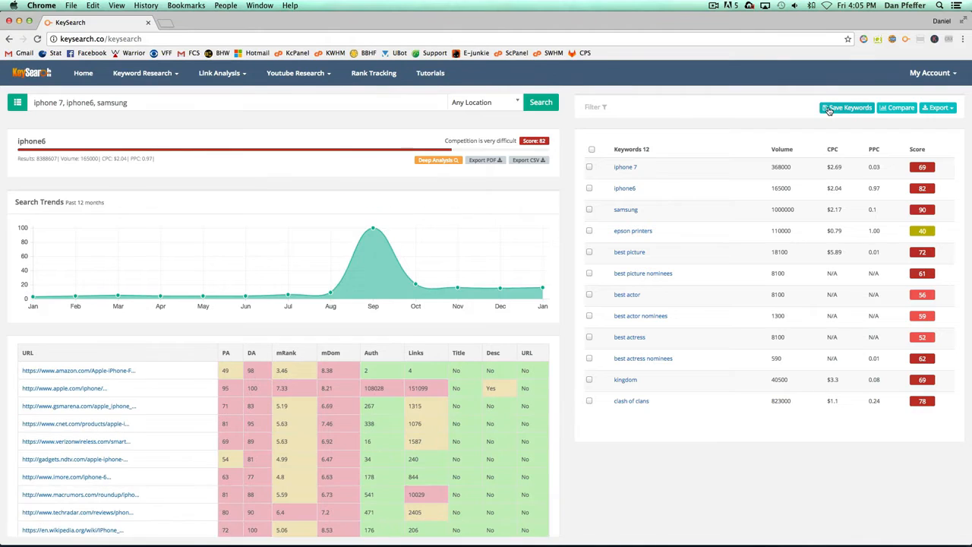
{"action": "left_click", "coordinate": [939, 109]}
{"action": "left_click", "coordinate": [729, 114]}
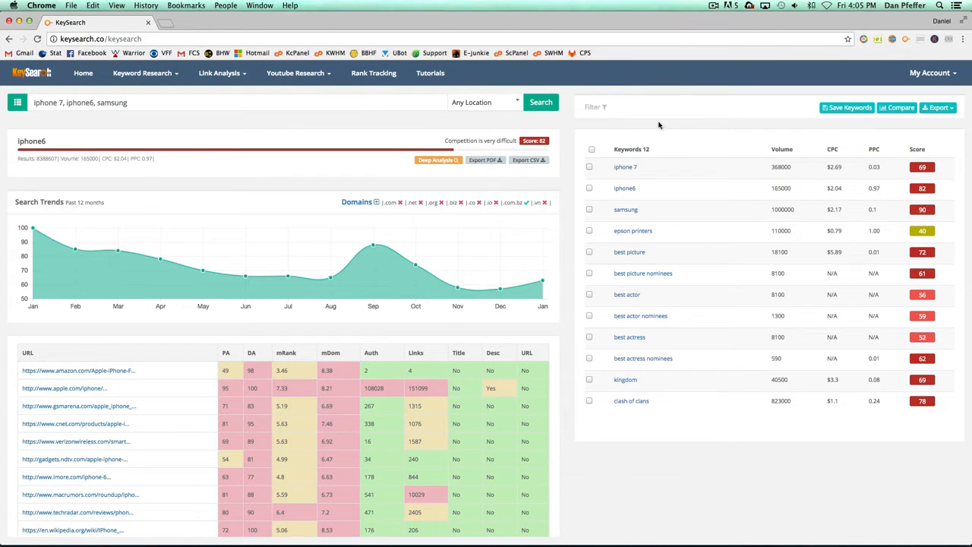
- Look at the Quick Difficulty form for entering up to 50 keywords, one per line, and close it without searching
{"action": "left_click", "coordinate": [18, 103]}
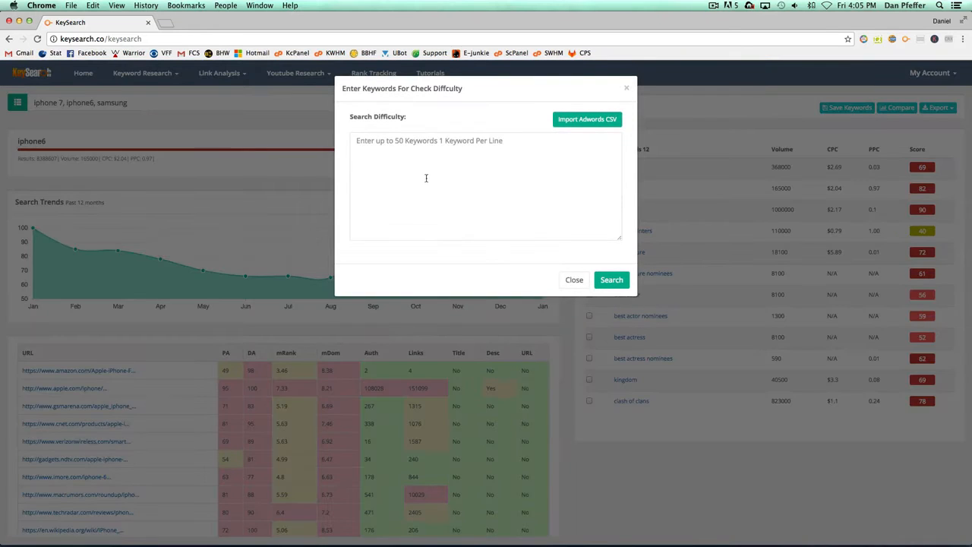
{"action": "left_click", "coordinate": [416, 150]}
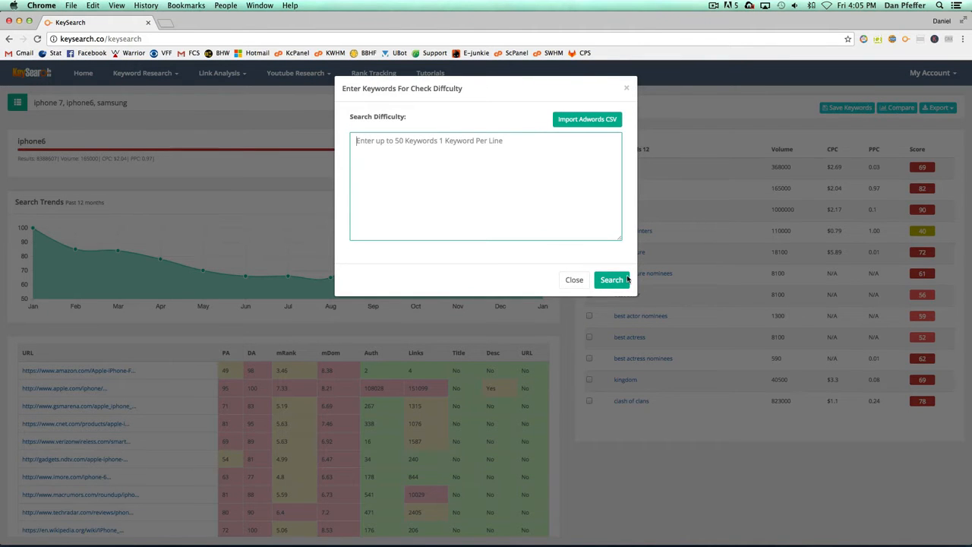
{"action": "left_click", "coordinate": [575, 281]}
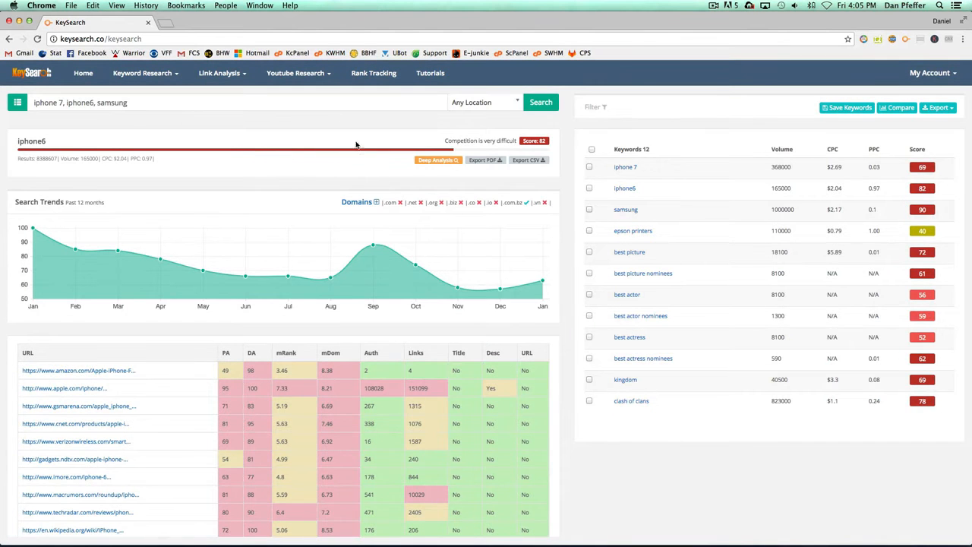
- Go to keyword Research and load the earlier "epson printers" search from the search history
{"action": "left_click", "coordinate": [160, 74]}
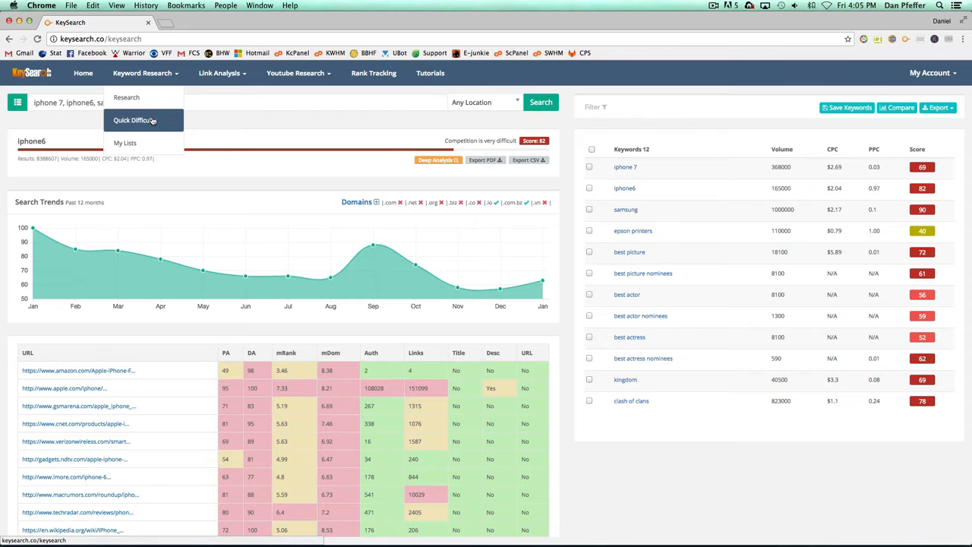
{"action": "left_click", "coordinate": [129, 97]}
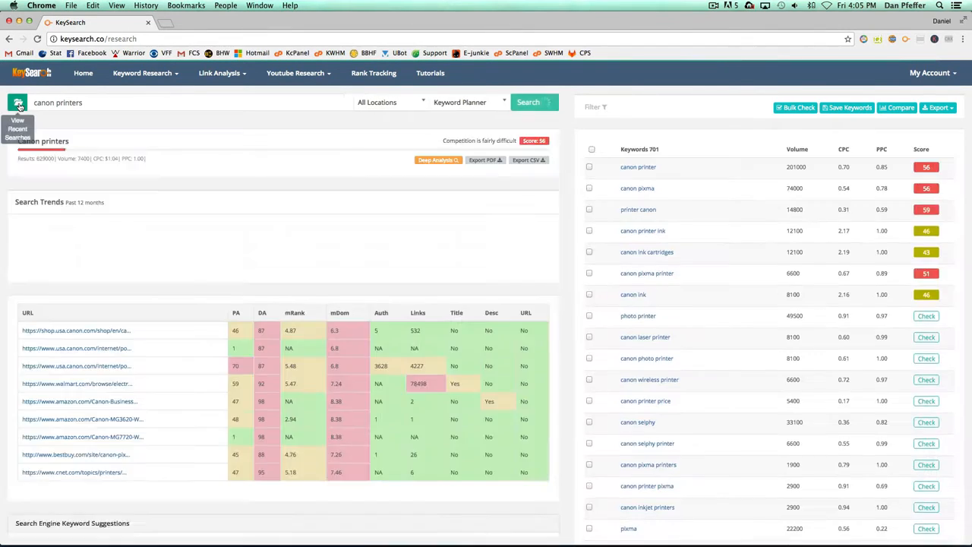
{"action": "left_click", "coordinate": [18, 101]}
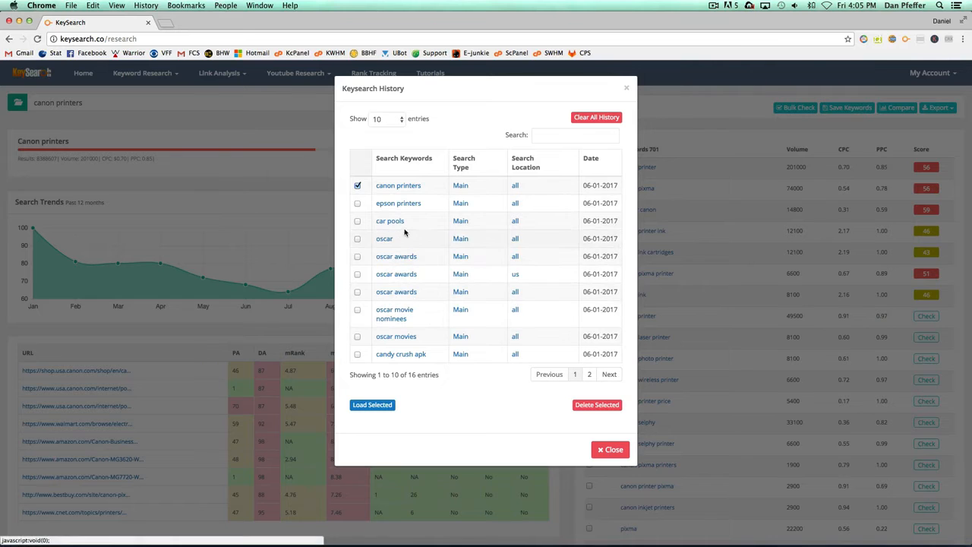
{"action": "left_click", "coordinate": [405, 203]}
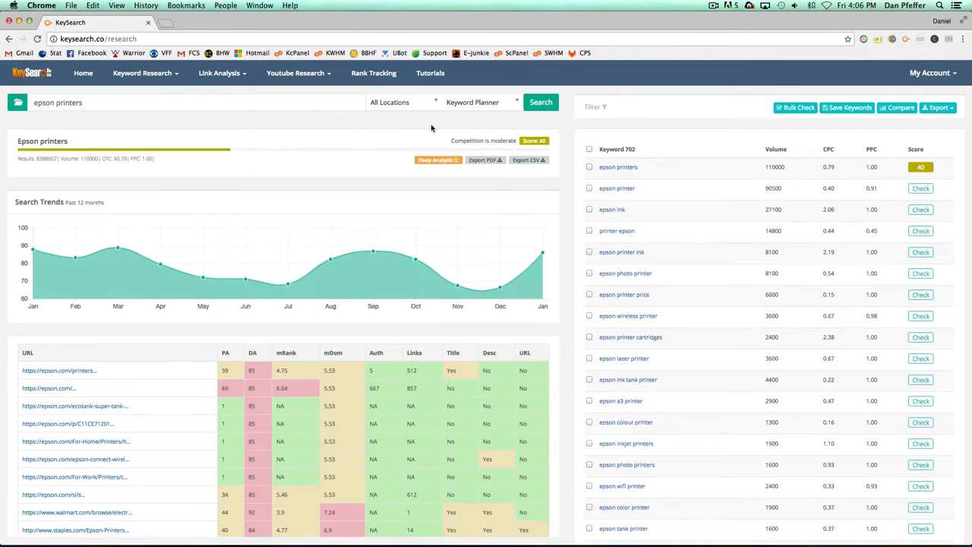
{"action": "scroll", "coordinate": [668, 175], "scroll_direction": "down", "scroll_amount": 5}
{"action": "scroll", "coordinate": [664, 197], "scroll_direction": "up", "scroll_amount": 5}
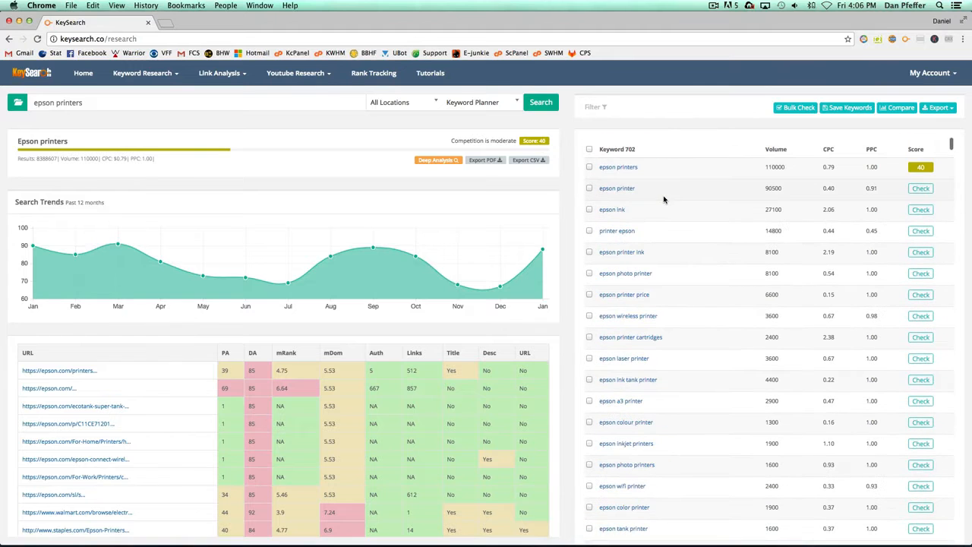
- Review the recent searches in the Keysearch History and close it without loading another search
{"action": "left_click", "coordinate": [18, 104]}
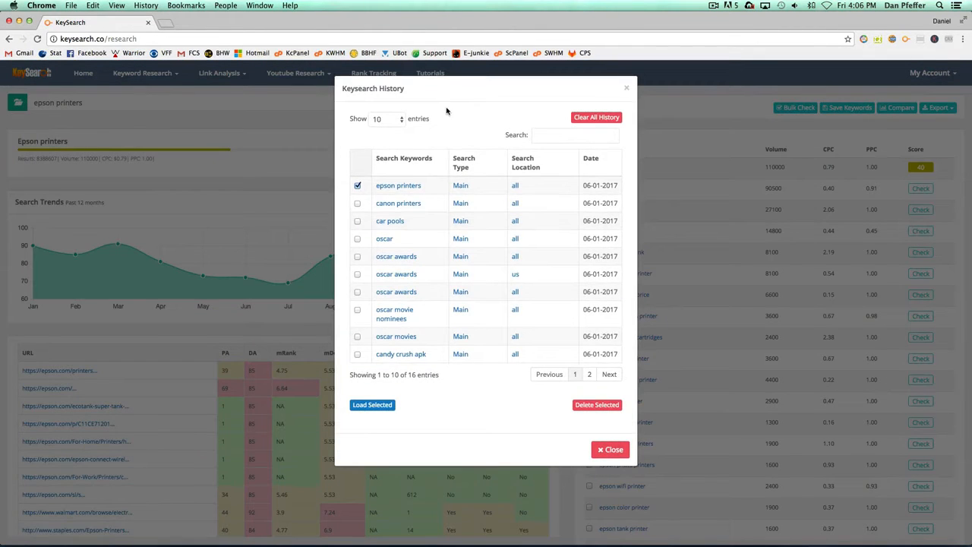
{"action": "left_click", "coordinate": [613, 448]}
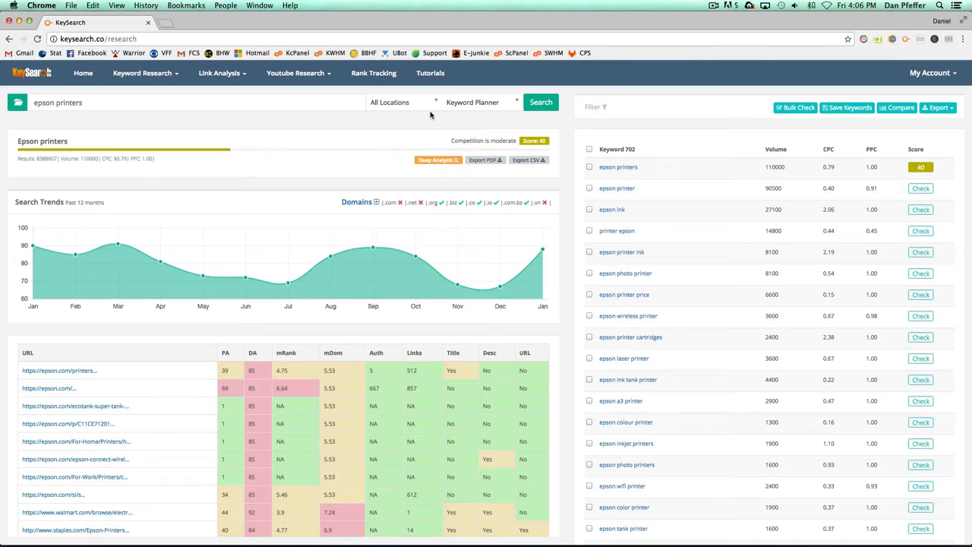
{"action": "left_click", "coordinate": [17, 101]}
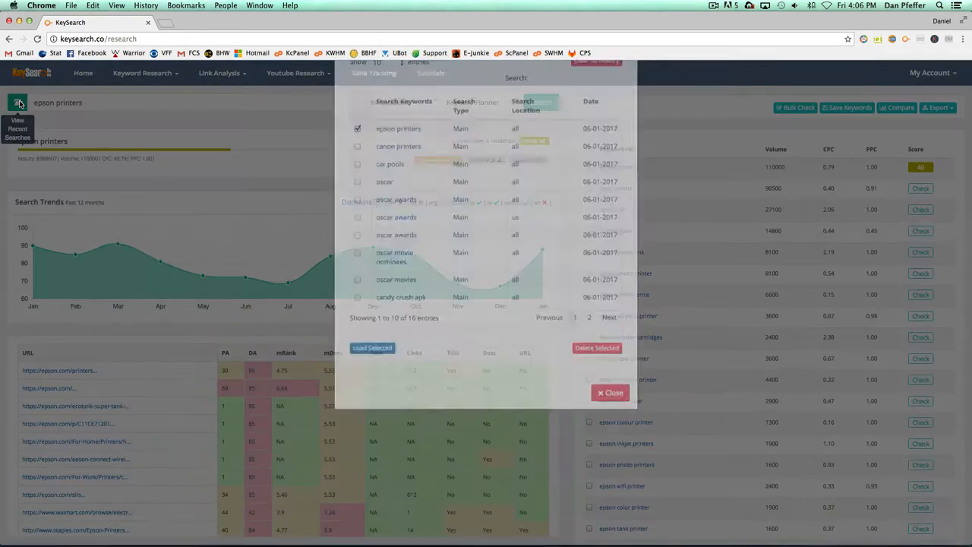
{"action": "left_click", "coordinate": [612, 449]}
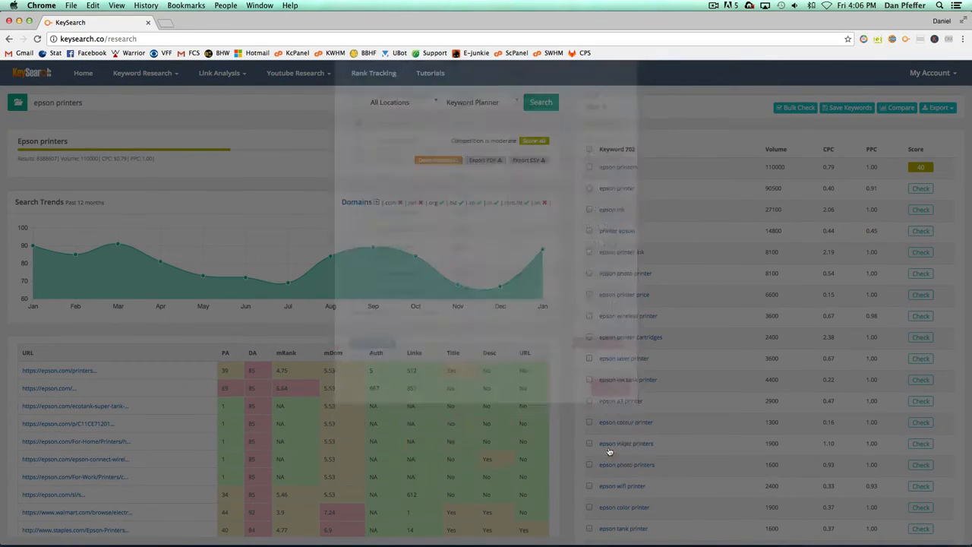
- Go to My Lists and view the keywords of the saved lists test and test11
{"action": "mouse_move", "coordinate": [144, 73]}
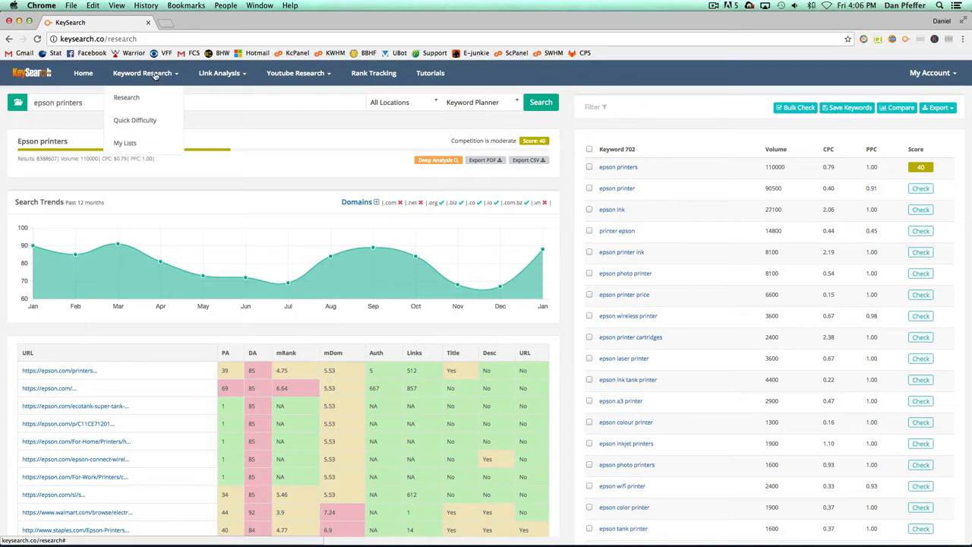
{"action": "left_click", "coordinate": [141, 145]}
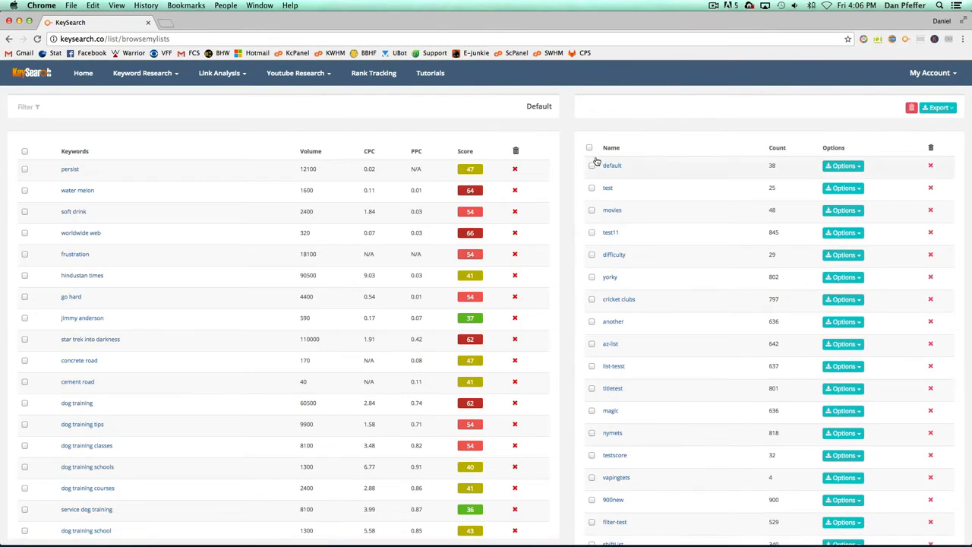
{"action": "left_click", "coordinate": [717, 193]}
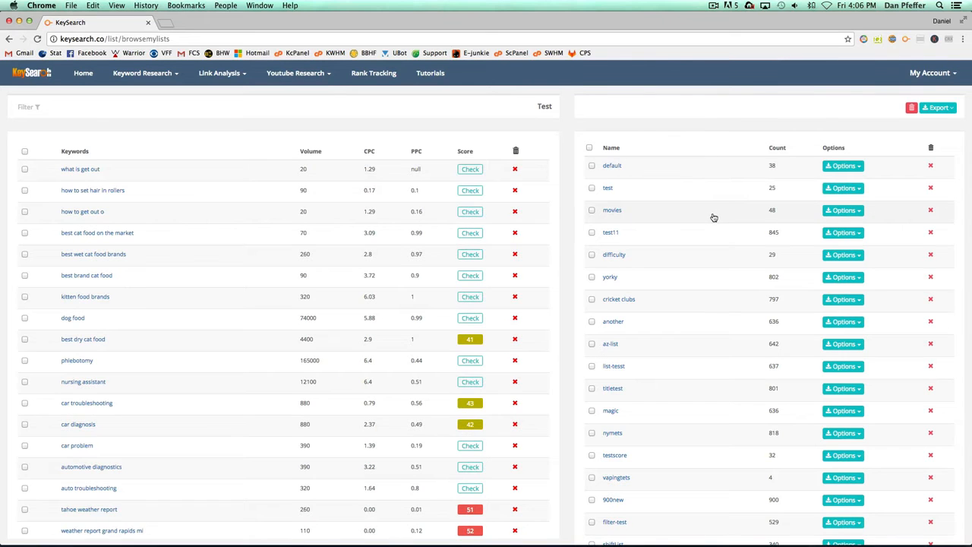
{"action": "left_click", "coordinate": [714, 217]}
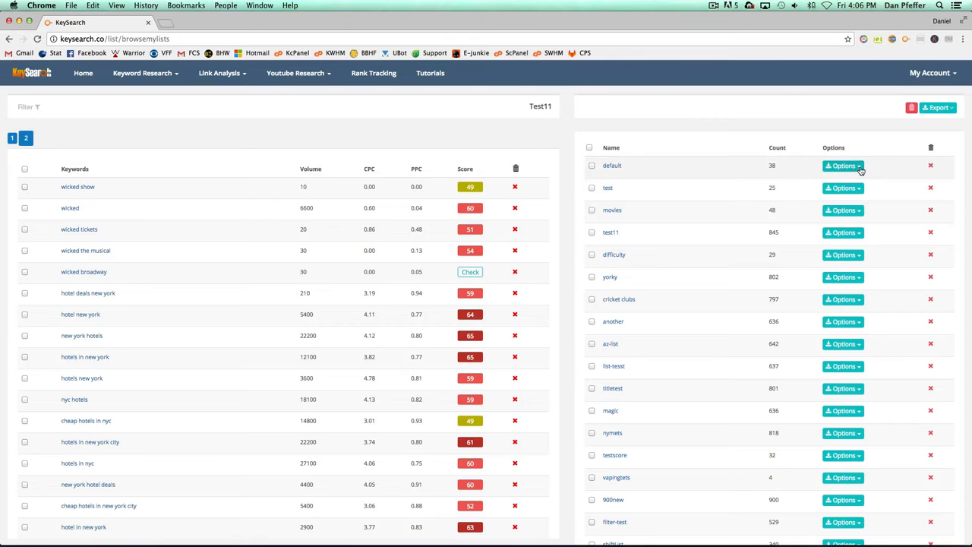
- Look at the default list's export and tracker options, and select wicked tickets, wicked the musical and wicked broadway in the test11 list
{"action": "left_click", "coordinate": [860, 168]}
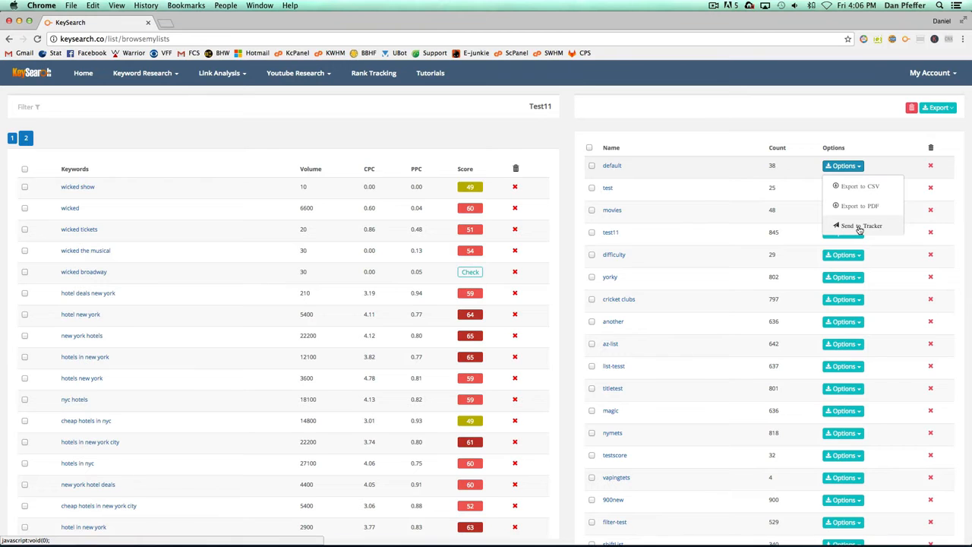
{"action": "left_click", "coordinate": [25, 229]}
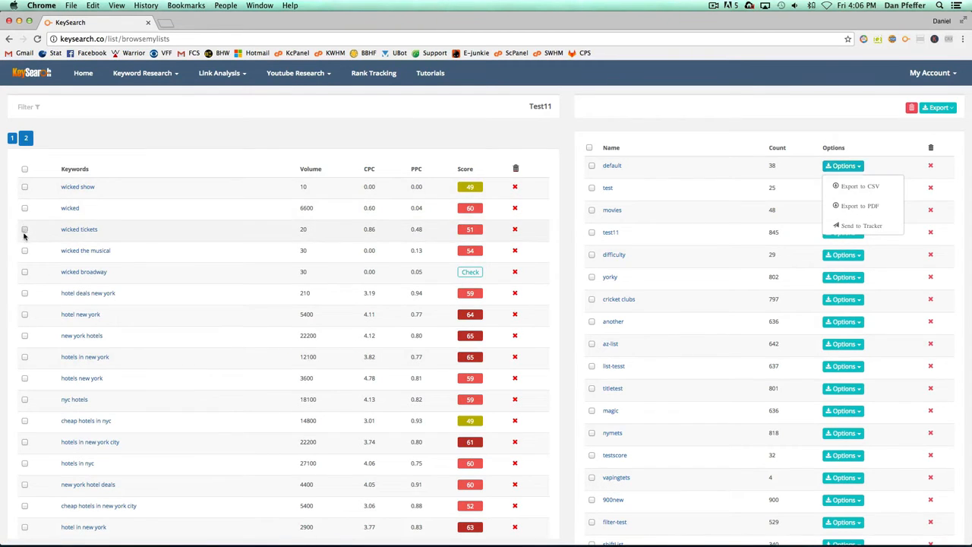
{"action": "left_click", "coordinate": [24, 251]}
{"action": "left_click", "coordinate": [24, 271]}
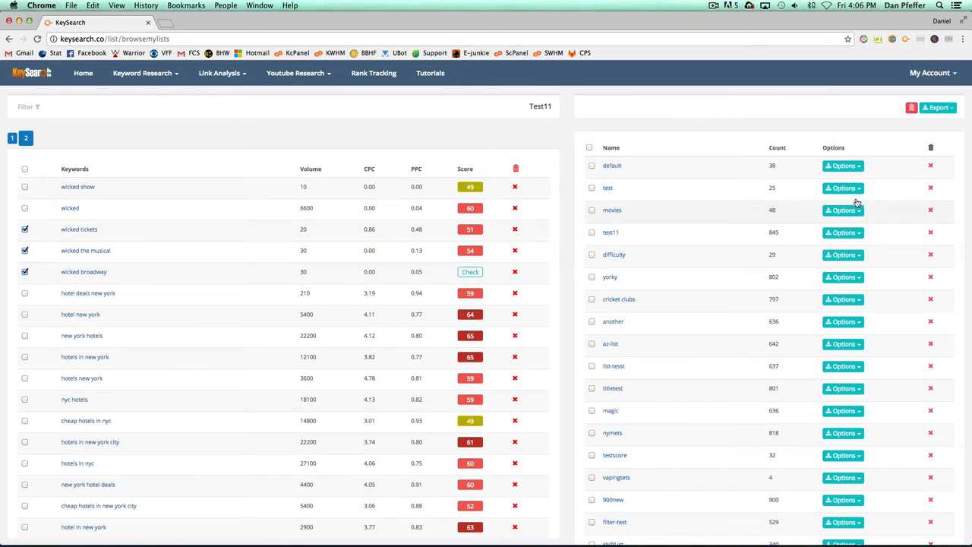
- Start sending the default list to the tracker, review its keywords and URL choices, and close the form without adding anything
{"action": "left_click", "coordinate": [860, 168]}
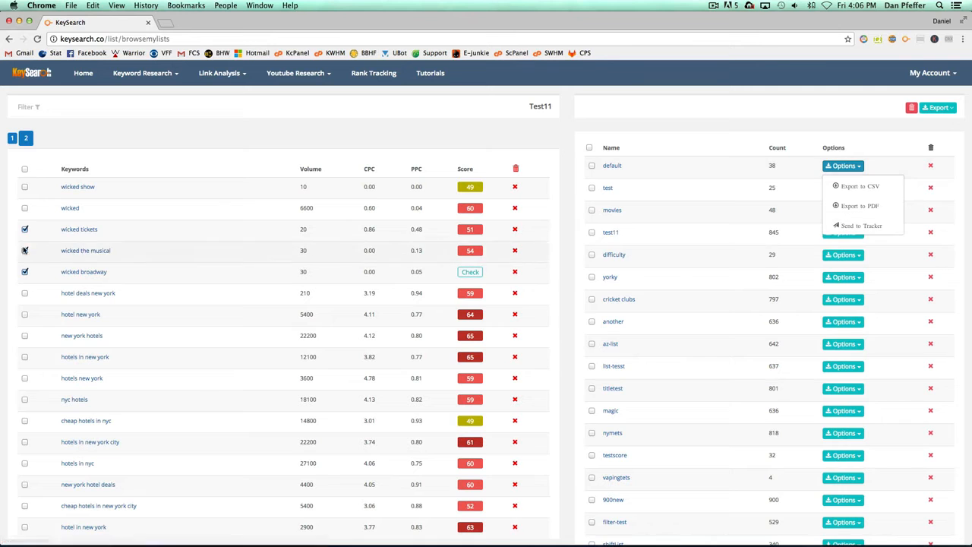
{"action": "left_click", "coordinate": [875, 226]}
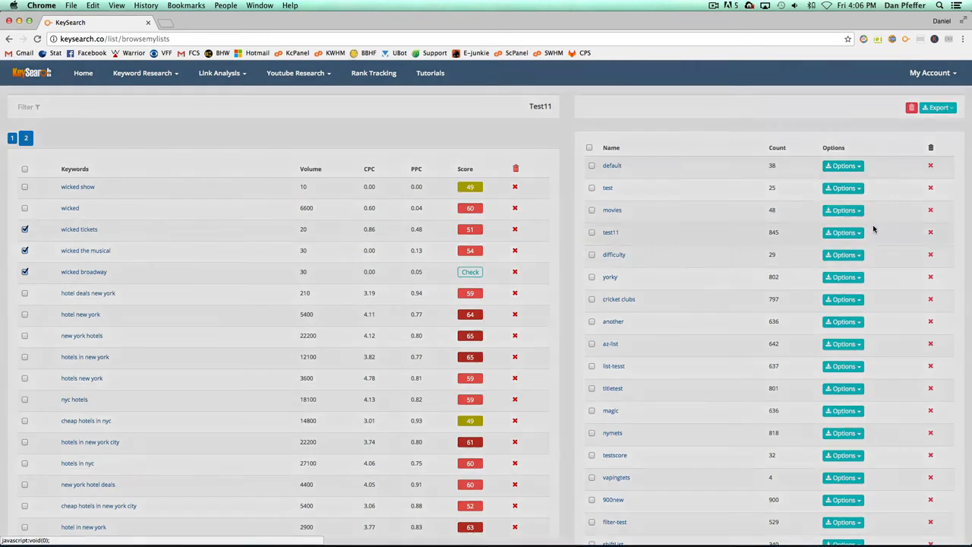
{"action": "scroll", "coordinate": [470, 213], "scroll_direction": "down", "scroll_amount": 2}
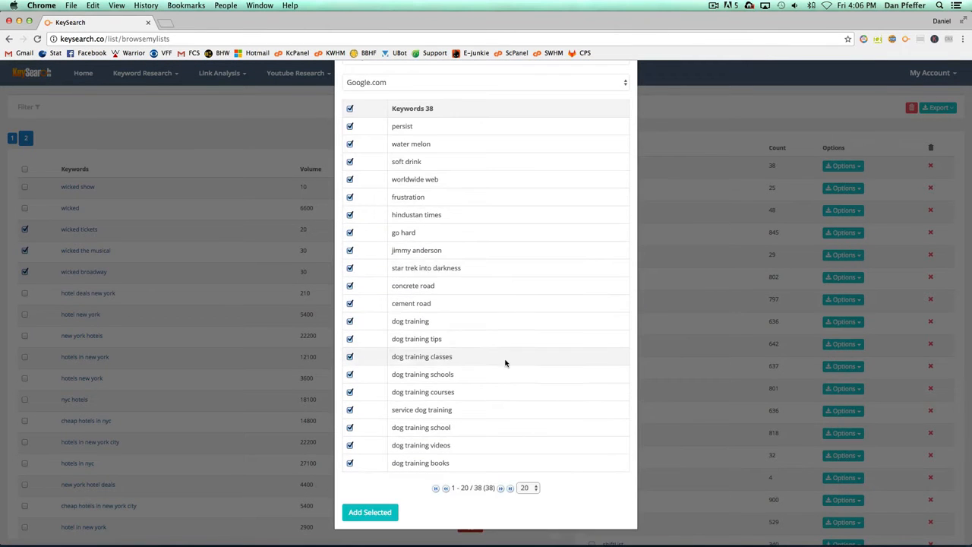
{"action": "scroll", "coordinate": [506, 363], "scroll_direction": "up", "scroll_amount": 2}
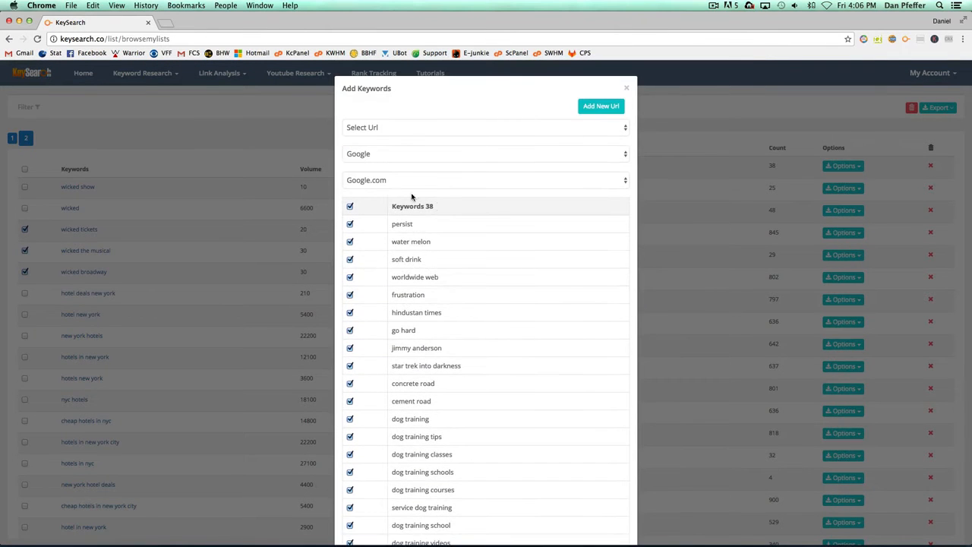
{"action": "left_click", "coordinate": [369, 130]}
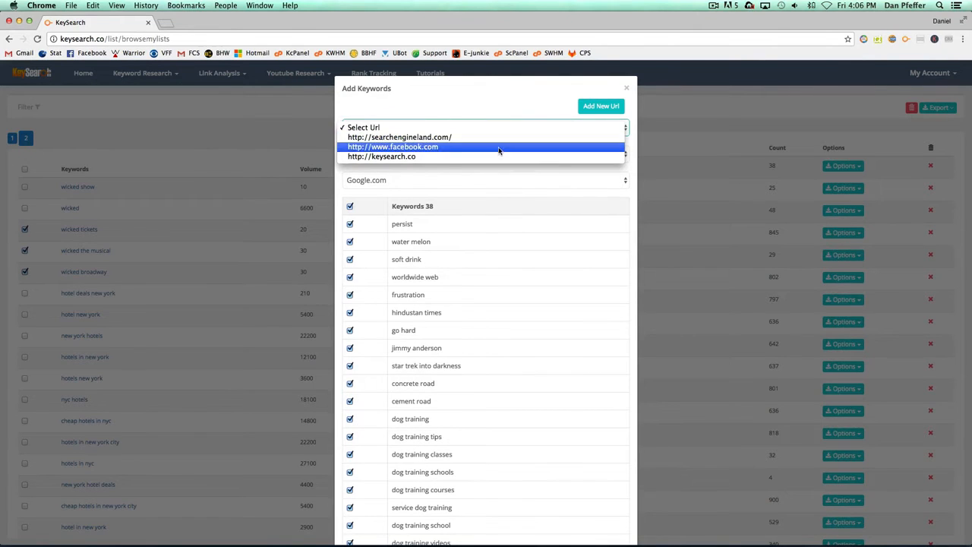
{"action": "left_click", "coordinate": [501, 111]}
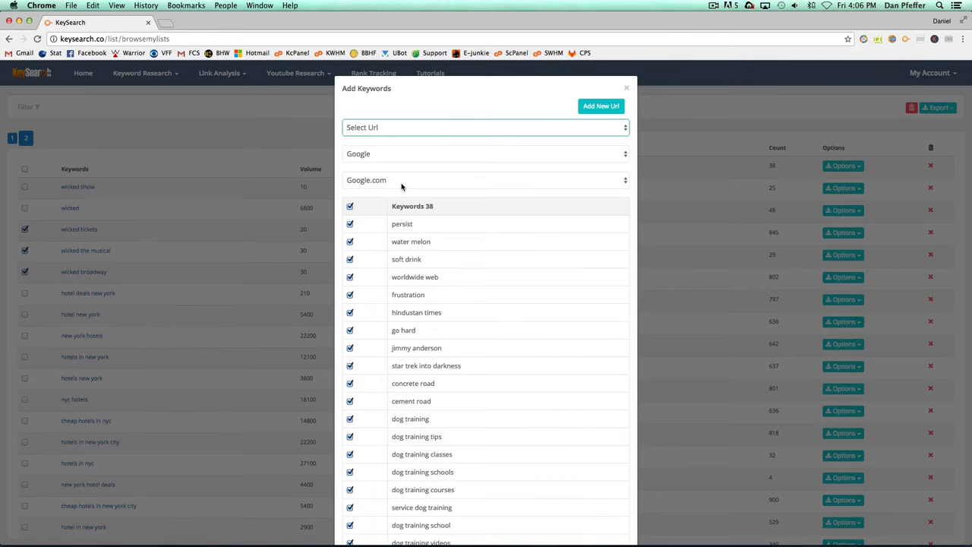
{"action": "left_click", "coordinate": [627, 90]}
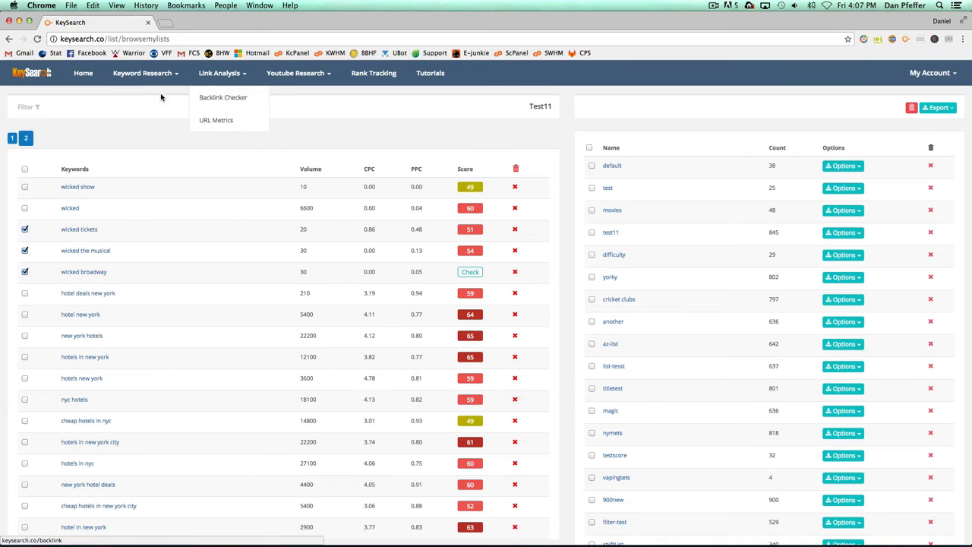
{"action": "mouse_move", "coordinate": [237, 74]}
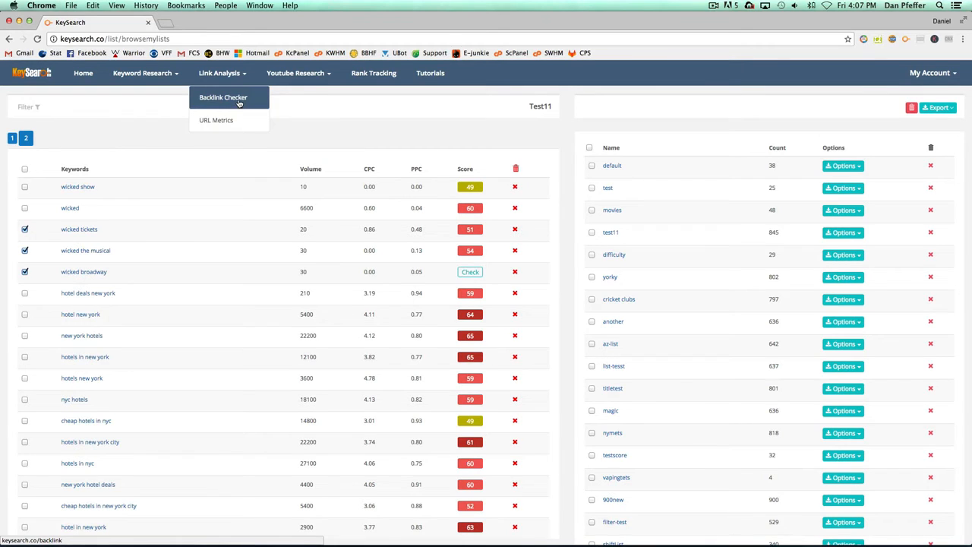
{"action": "left_click", "coordinate": [238, 100]}
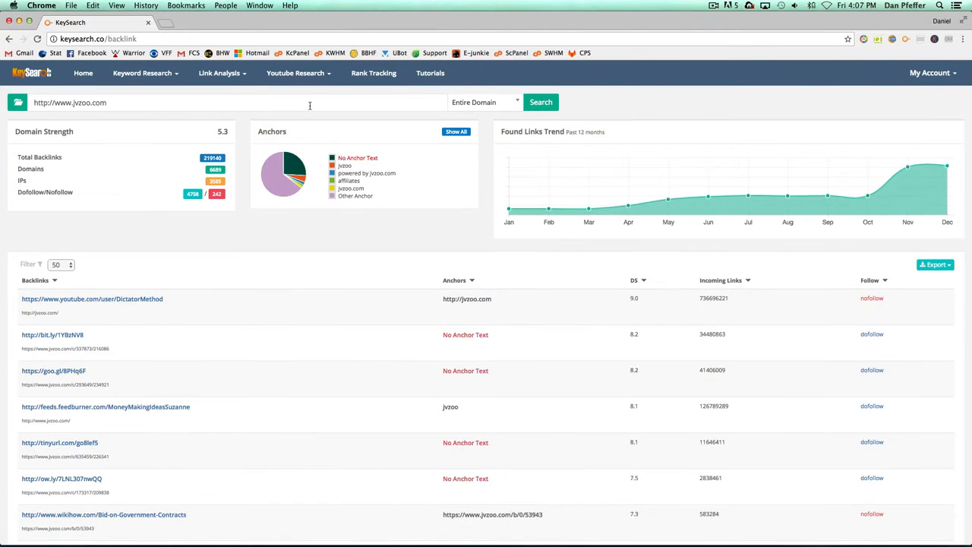
{"action": "left_click_drag", "start_coordinate": [108, 104], "coordinate": [72, 107]}
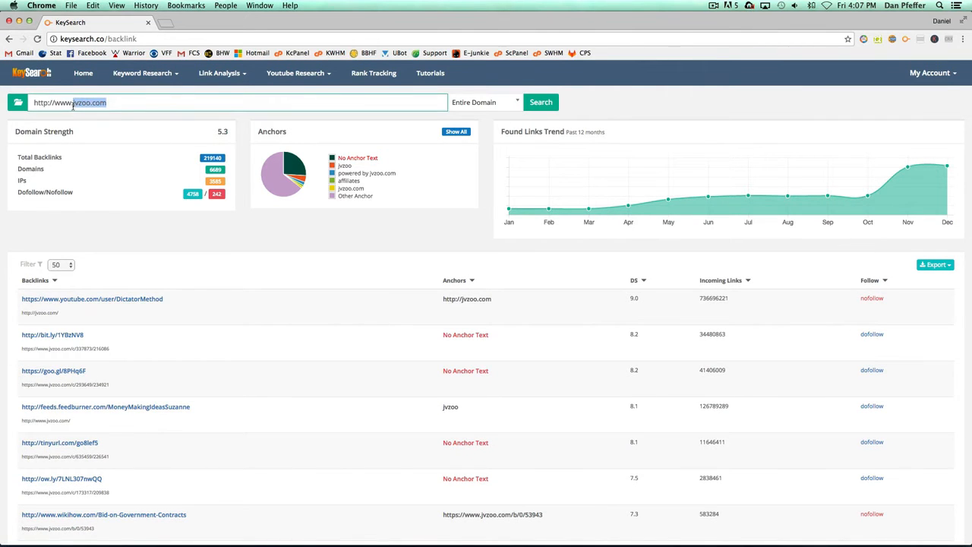
{"action": "type", "text": "keysearch"}
{"action": "left_click", "coordinate": [493, 102]}
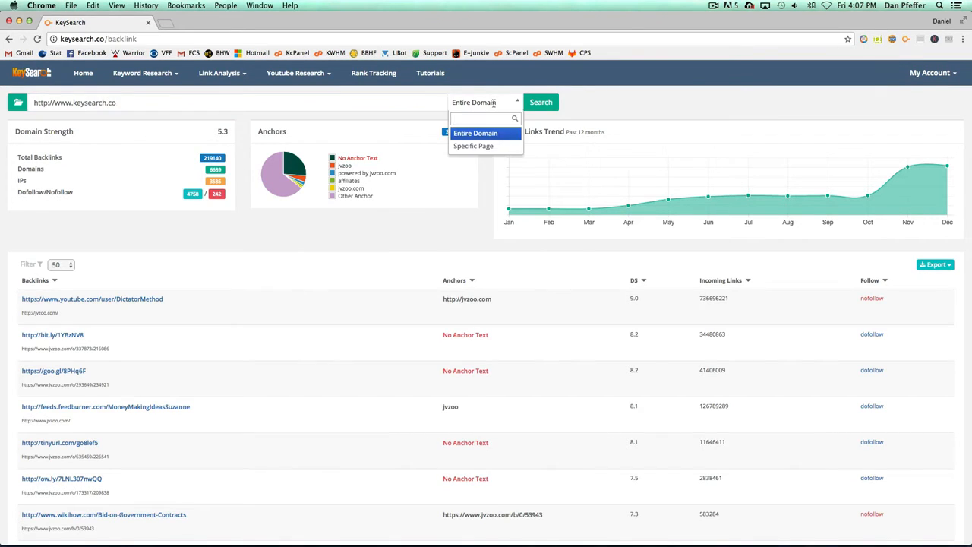
{"action": "left_click", "coordinate": [494, 102]}
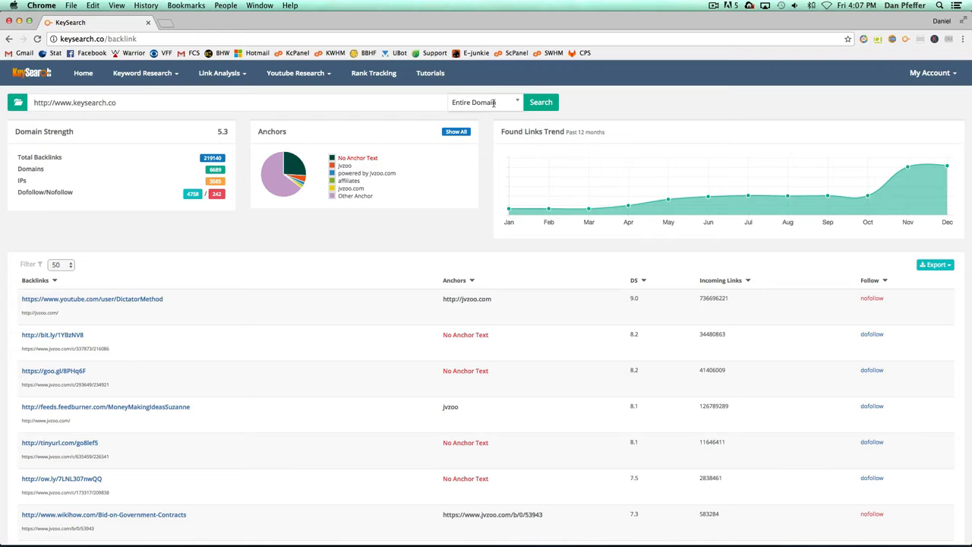
{"action": "left_click", "coordinate": [539, 104]}
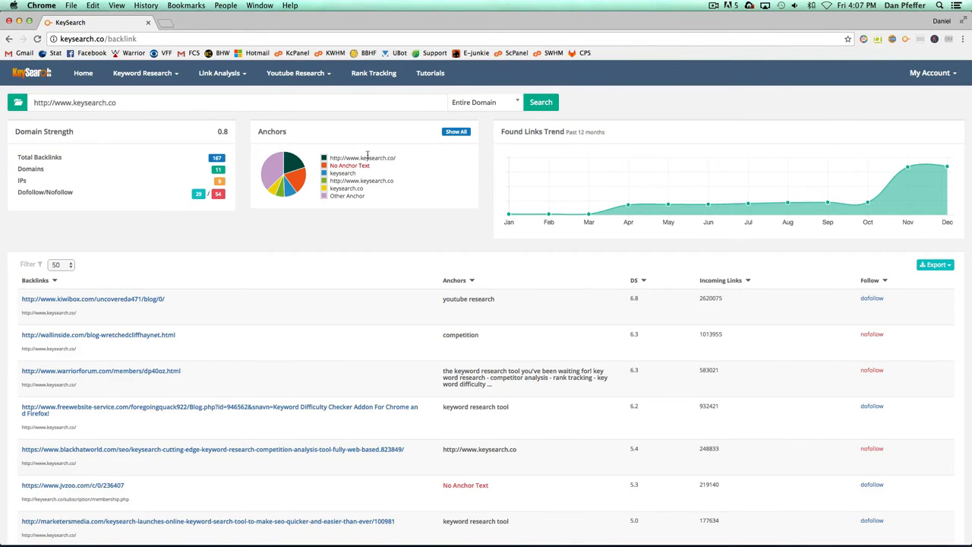
- View the full list of anchors for keysearch.co, close it, and look through the backlinks table
{"action": "left_click", "coordinate": [455, 132]}
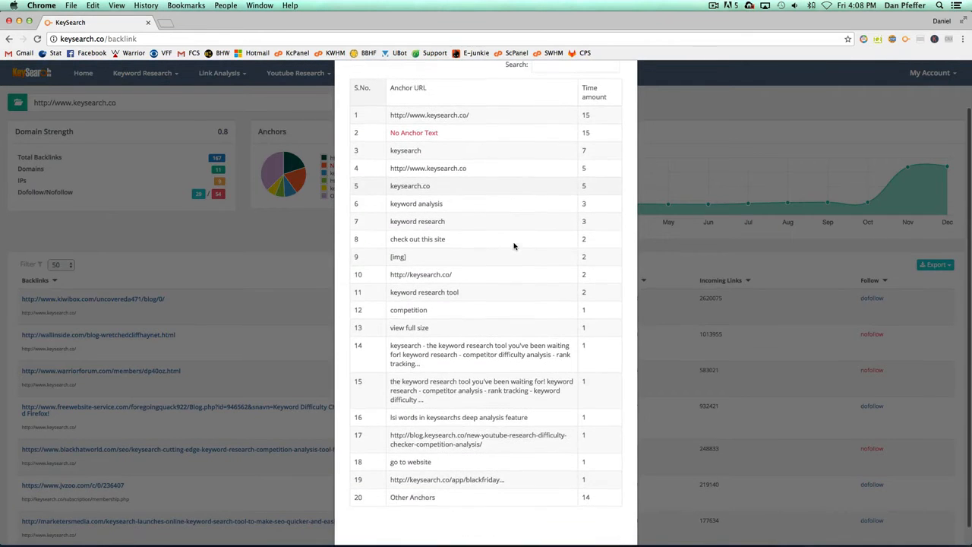
{"action": "left_click", "coordinate": [626, 89]}
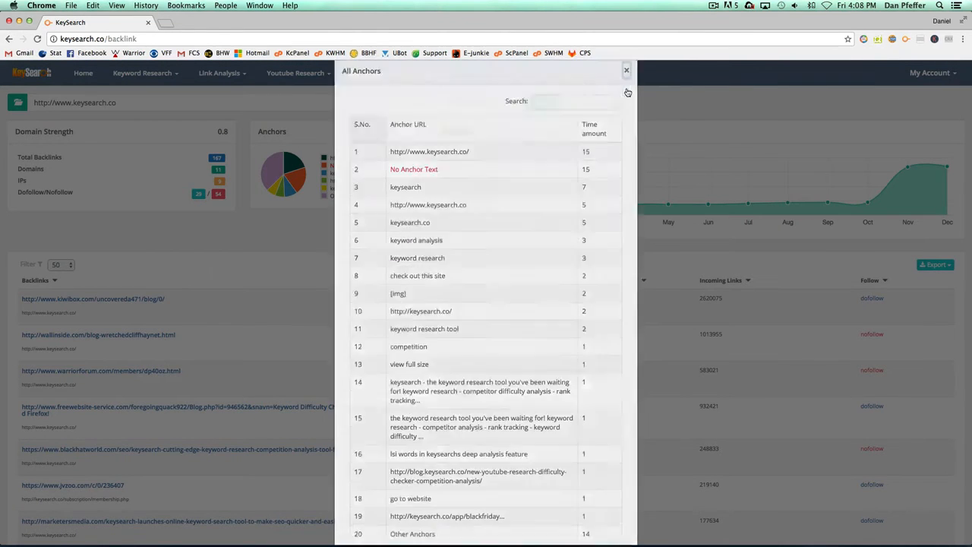
{"action": "scroll", "coordinate": [347, 202], "scroll_direction": "down", "scroll_amount": 5}
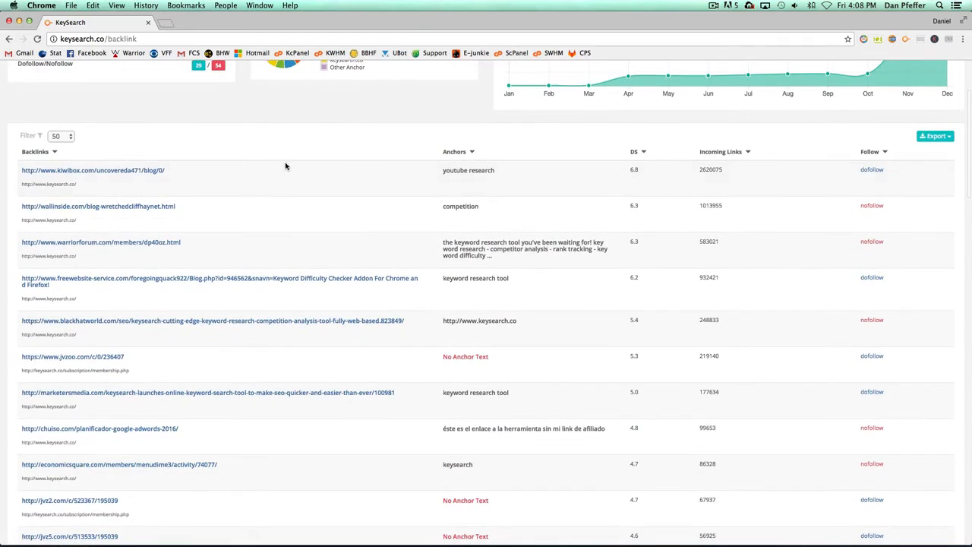
- Examine the linking pages, anchors, DS scores and follow status in the keysearch.co backlinks table
{"action": "scroll", "coordinate": [476, 162], "scroll_direction": "up", "scroll_amount": 3}
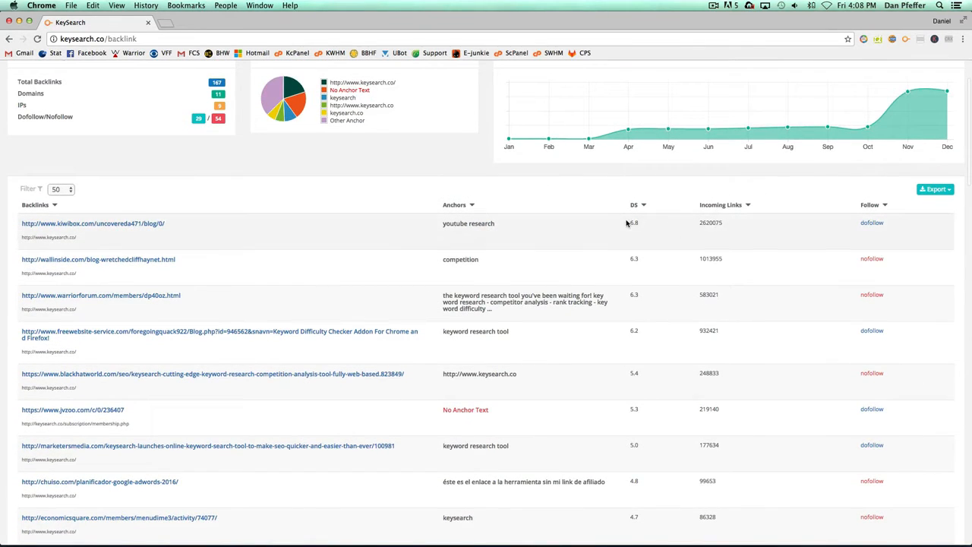
{"action": "scroll", "coordinate": [420, 222], "scroll_direction": "down", "scroll_amount": 12}
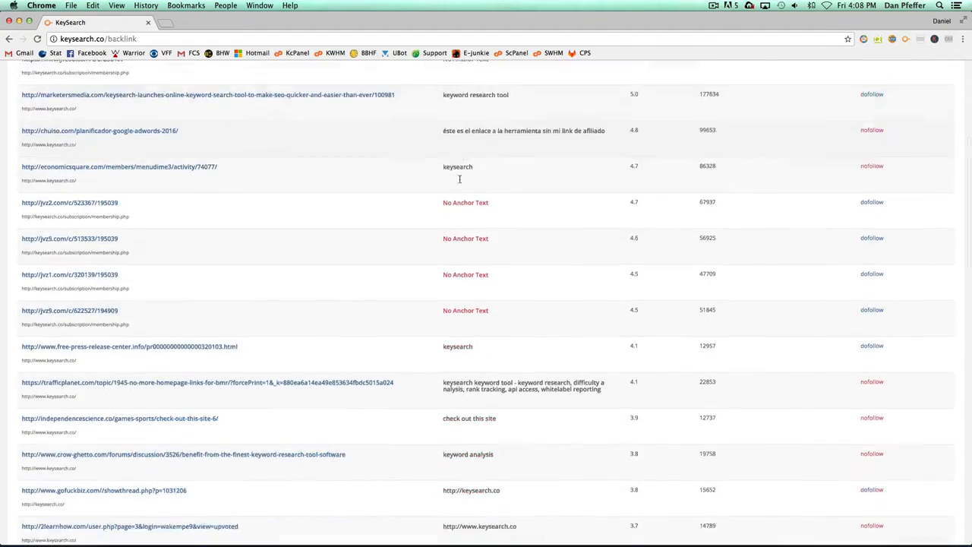
{"action": "scroll", "coordinate": [148, 199], "scroll_direction": "down", "scroll_amount": 3}
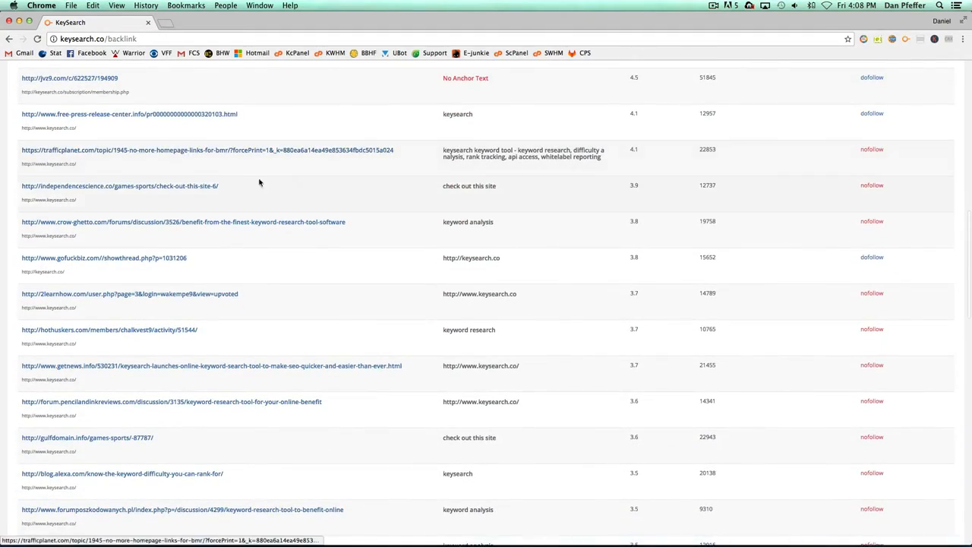
{"action": "scroll", "coordinate": [291, 181], "scroll_direction": "down", "scroll_amount": 2}
{"action": "scroll", "coordinate": [293, 181], "scroll_direction": "up", "scroll_amount": 15}
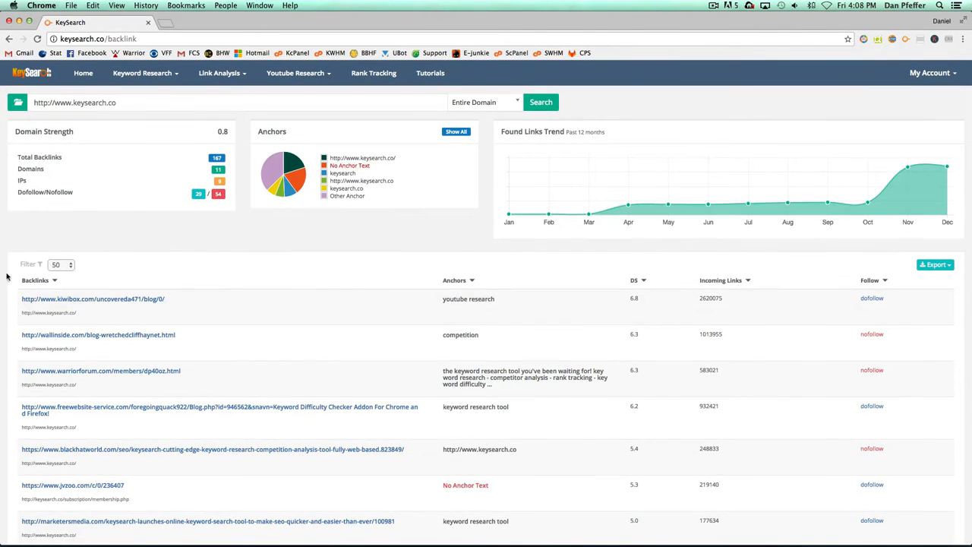
- Filter the keysearch.co backlinks to DoFollow links only, close the filter settings, and review the filtered table
{"action": "left_click", "coordinate": [28, 264]}
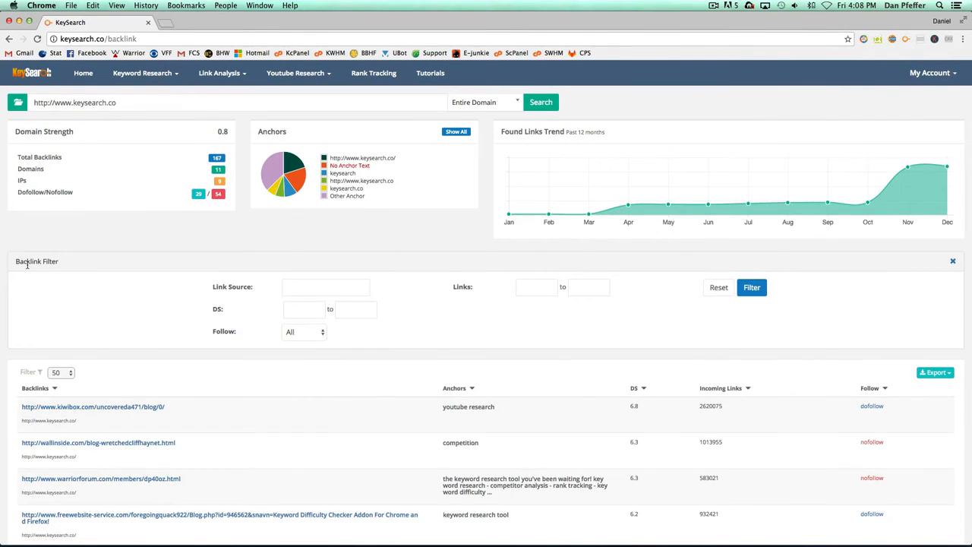
{"action": "left_click", "coordinate": [320, 334]}
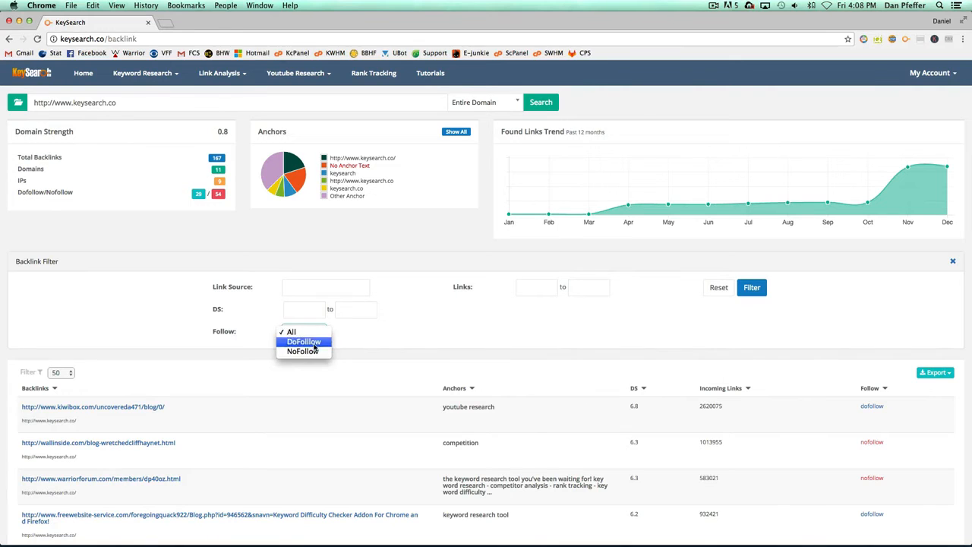
{"action": "left_click", "coordinate": [314, 343]}
{"action": "left_click", "coordinate": [752, 287]}
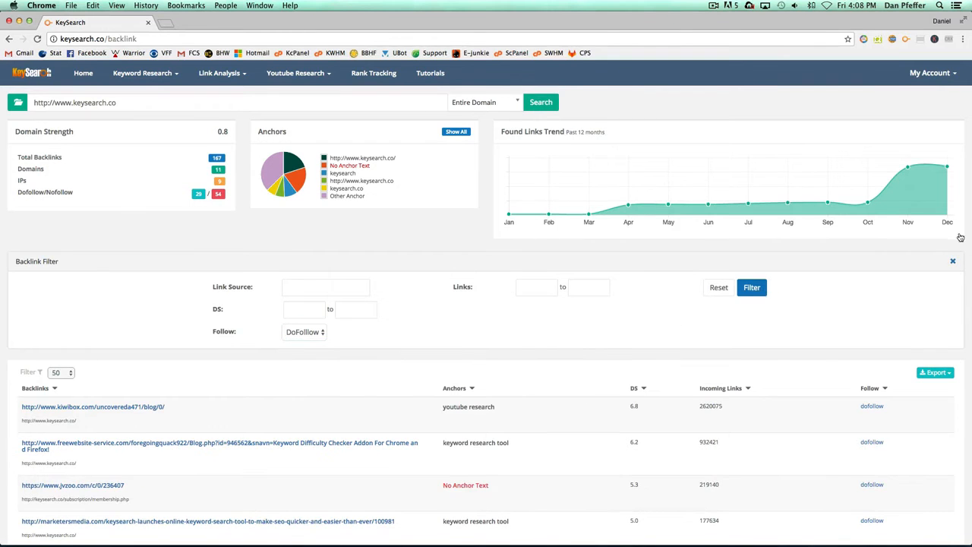
{"action": "left_click", "coordinate": [952, 260]}
{"action": "scroll", "coordinate": [875, 315], "scroll_direction": "down", "scroll_amount": 5}
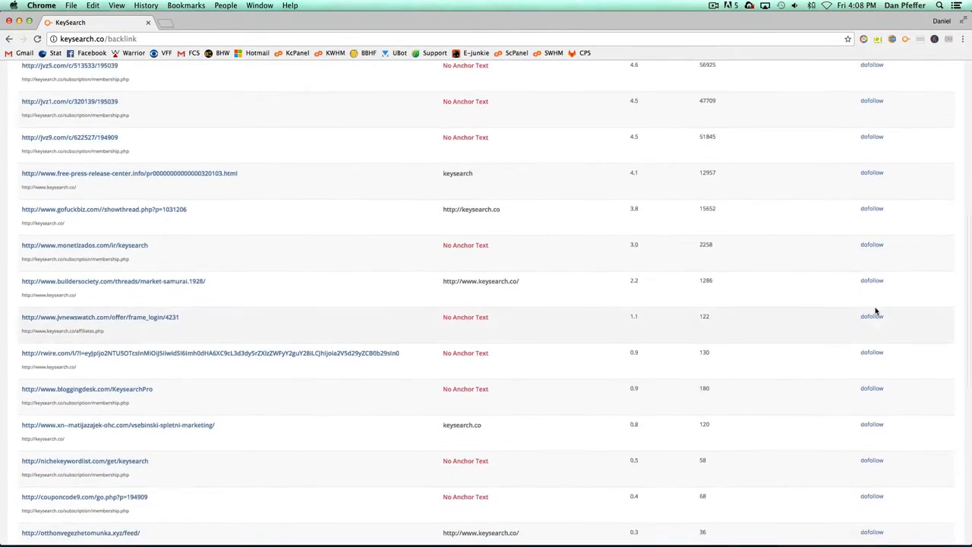
{"action": "scroll", "coordinate": [875, 311], "scroll_direction": "down", "scroll_amount": 5}
{"action": "scroll", "coordinate": [833, 341], "scroll_direction": "up", "scroll_amount": 15}
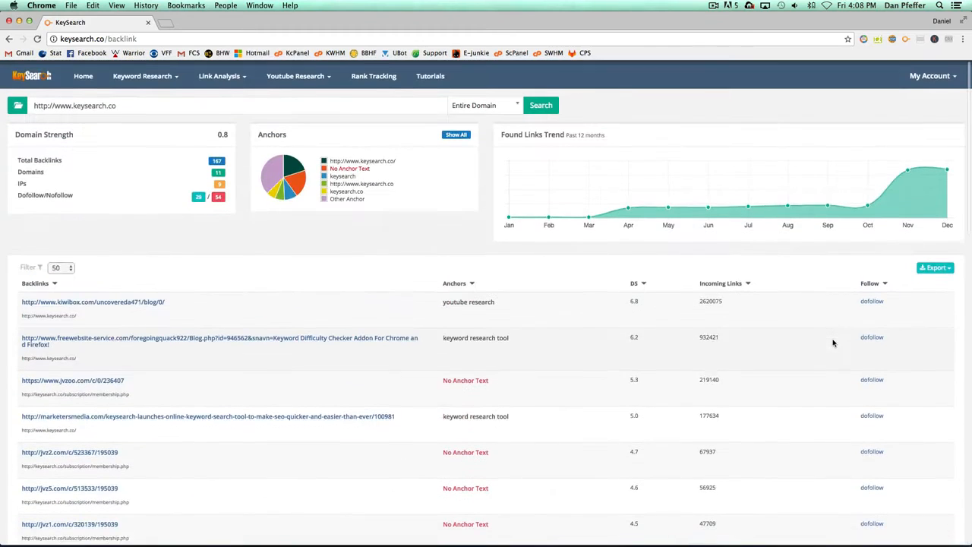
{"action": "left_click", "coordinate": [220, 76]}
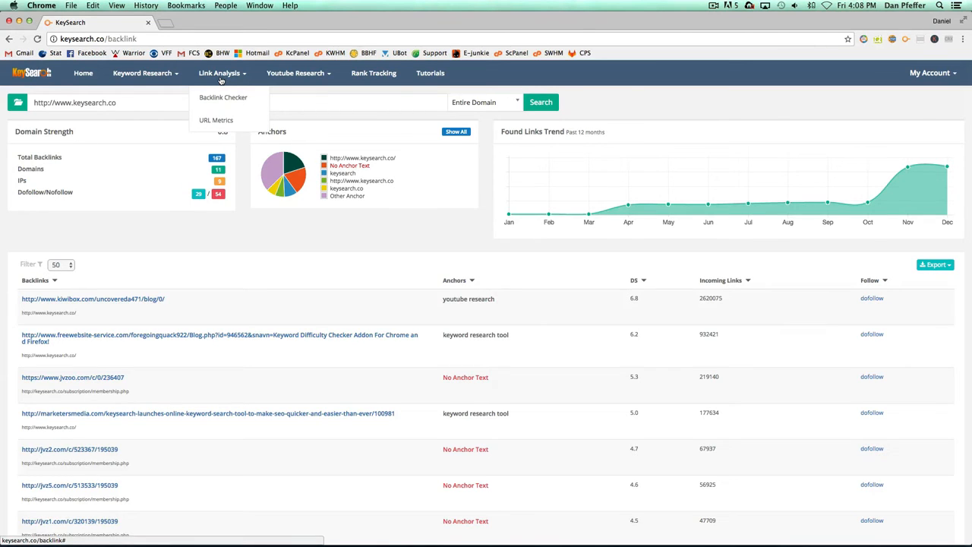
{"action": "left_click", "coordinate": [224, 122]}
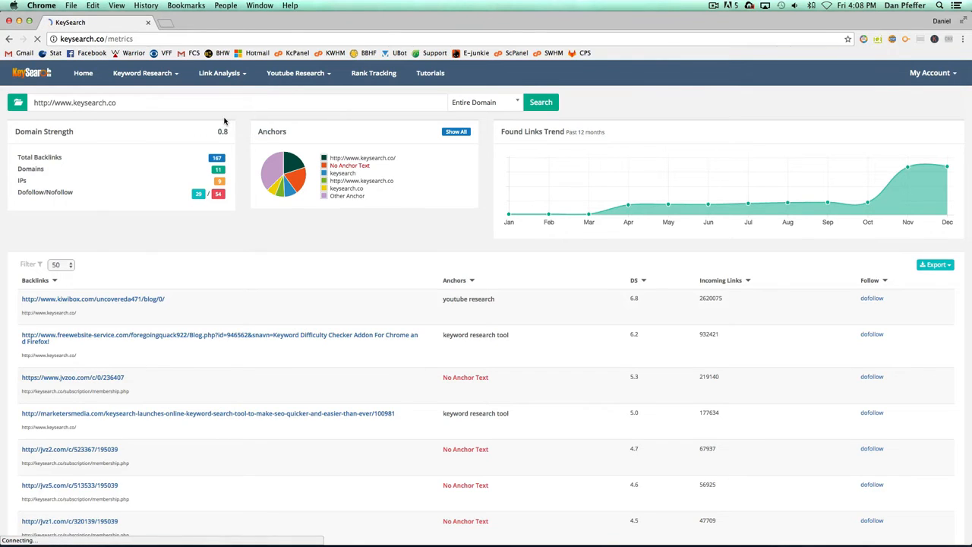
{"action": "left_click", "coordinate": [122, 101]}
{"action": "key", "text": "super+v"}
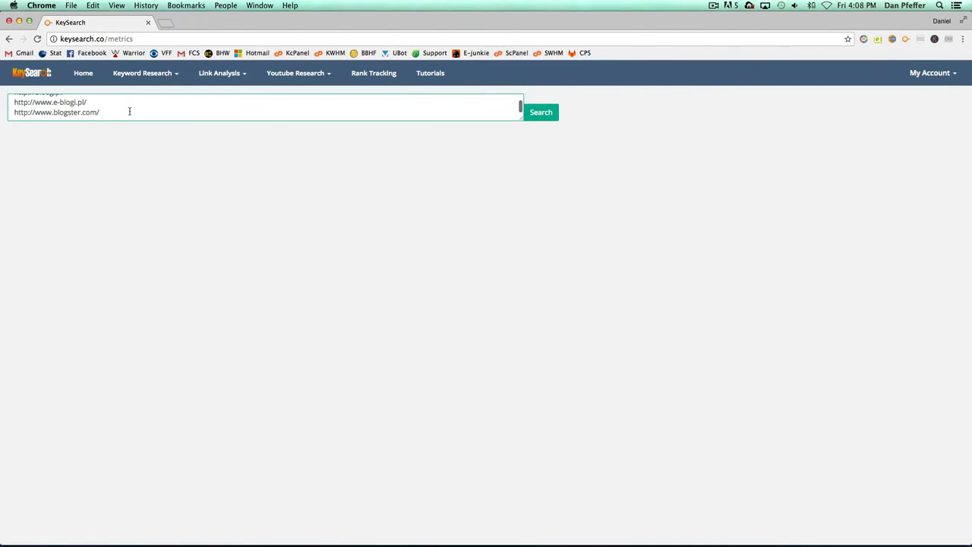
{"action": "left_click_drag", "start_coordinate": [521, 118], "coordinate": [535, 179]}
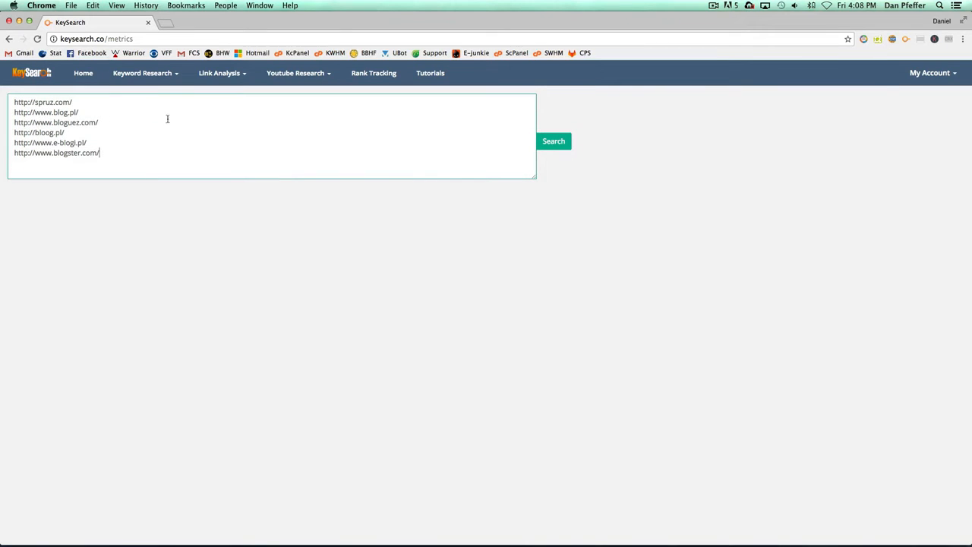
{"action": "left_click", "coordinate": [558, 144]}
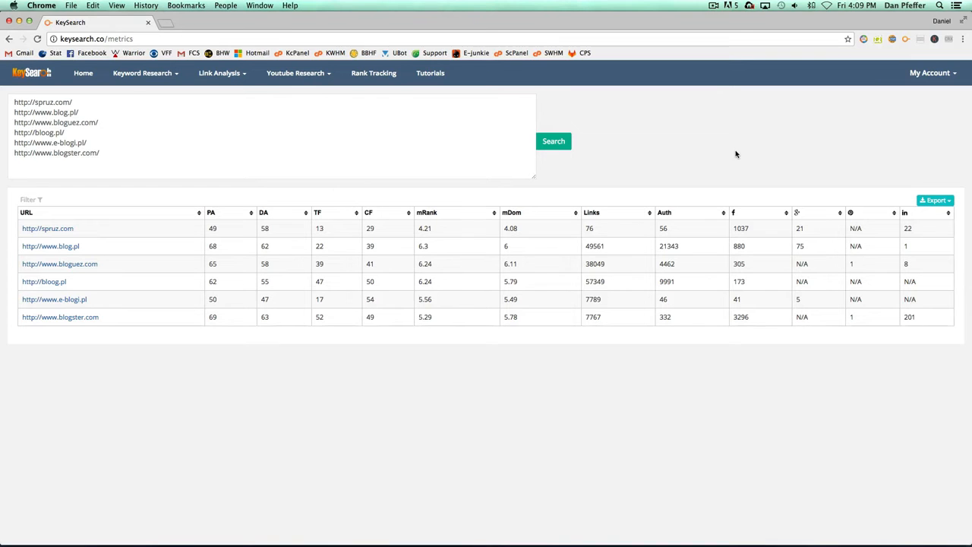
{"action": "left_click", "coordinate": [253, 144]}
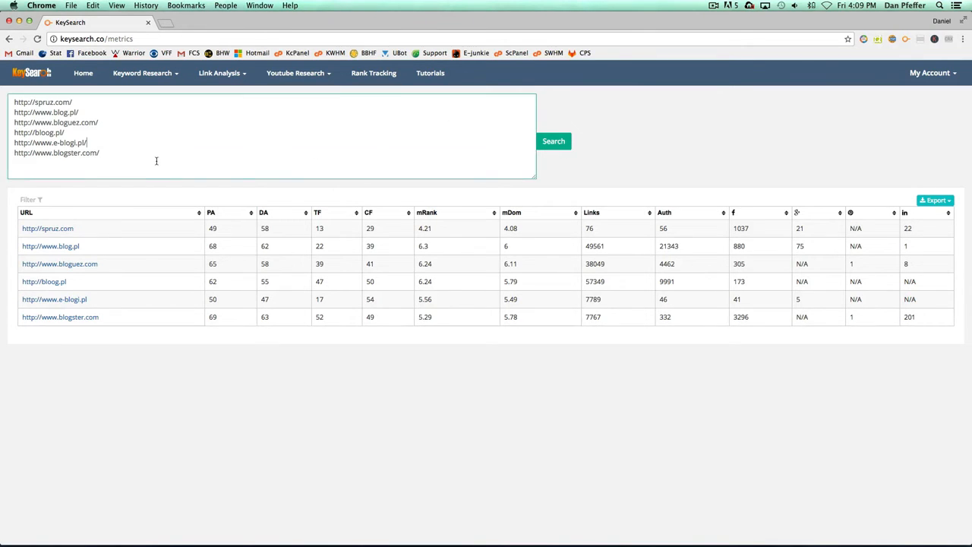
- Open Youtube Research and check the competition score of the wayfair rugs keyword in the wayfair store results
{"action": "left_click", "coordinate": [318, 76]}
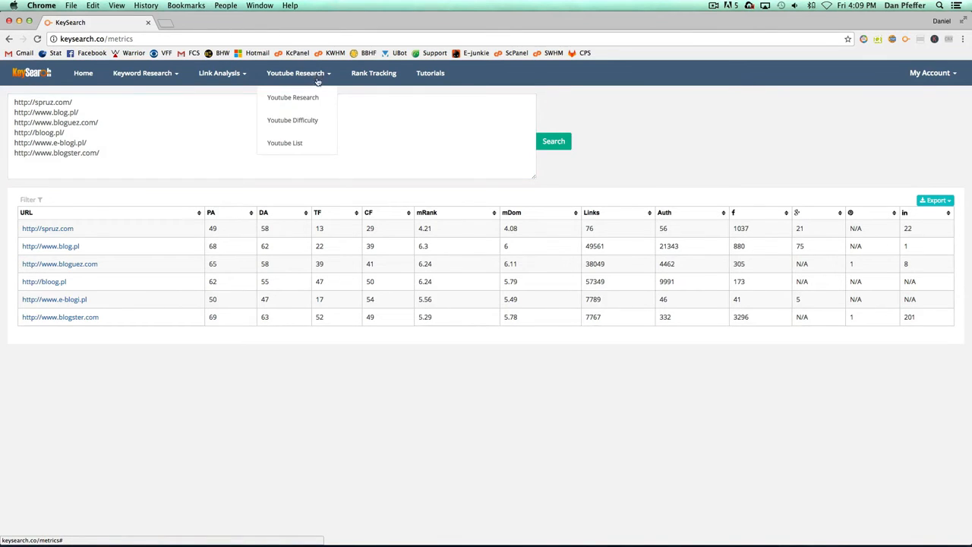
{"action": "left_click", "coordinate": [315, 101]}
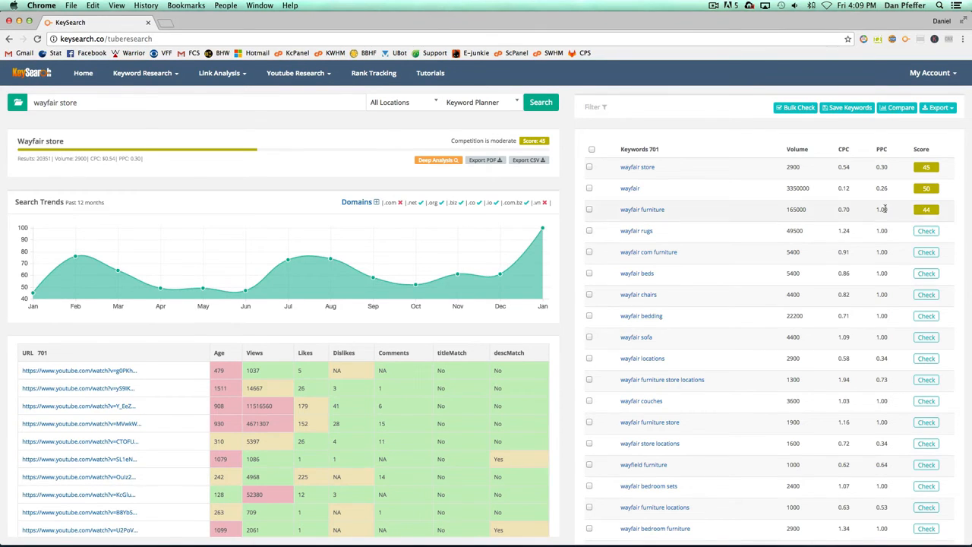
{"action": "left_click", "coordinate": [928, 230]}
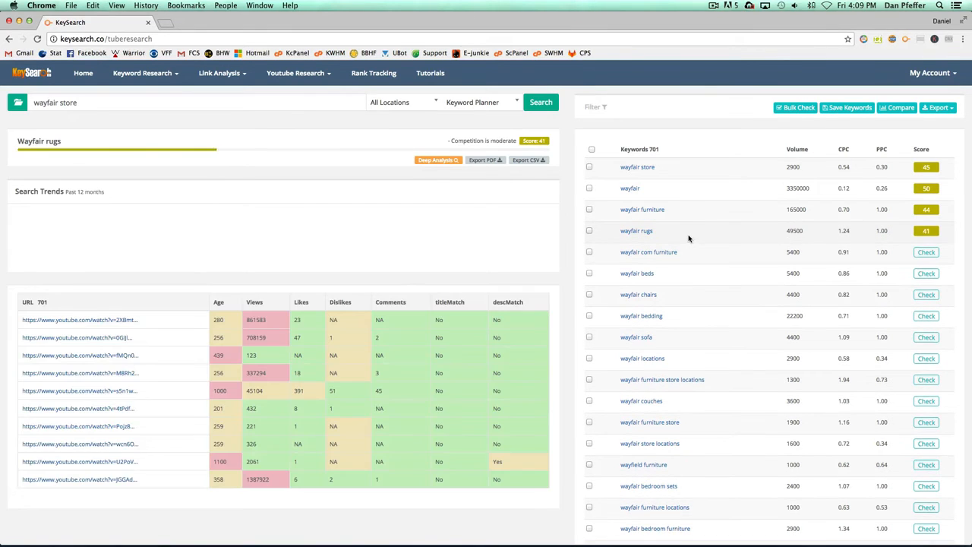
- Examine the wayfair rugs search trend and the ranking videos' age, views, likes, dislikes, comments and title and description matches
{"action": "scroll", "coordinate": [393, 284], "scroll_direction": "down", "scroll_amount": 1}
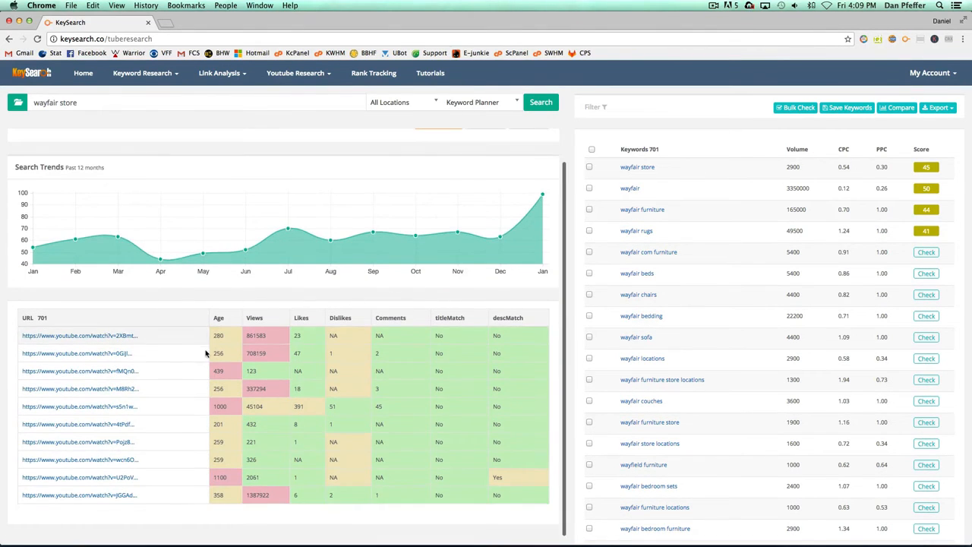
{"action": "scroll", "coordinate": [374, 312], "scroll_direction": "up", "scroll_amount": 1}
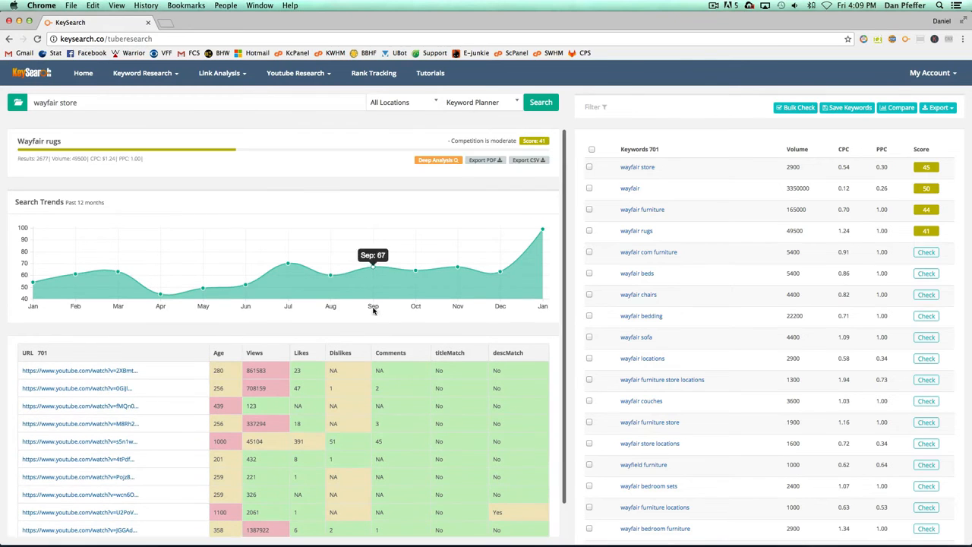
{"action": "scroll", "coordinate": [456, 288], "scroll_direction": "down", "scroll_amount": 1}
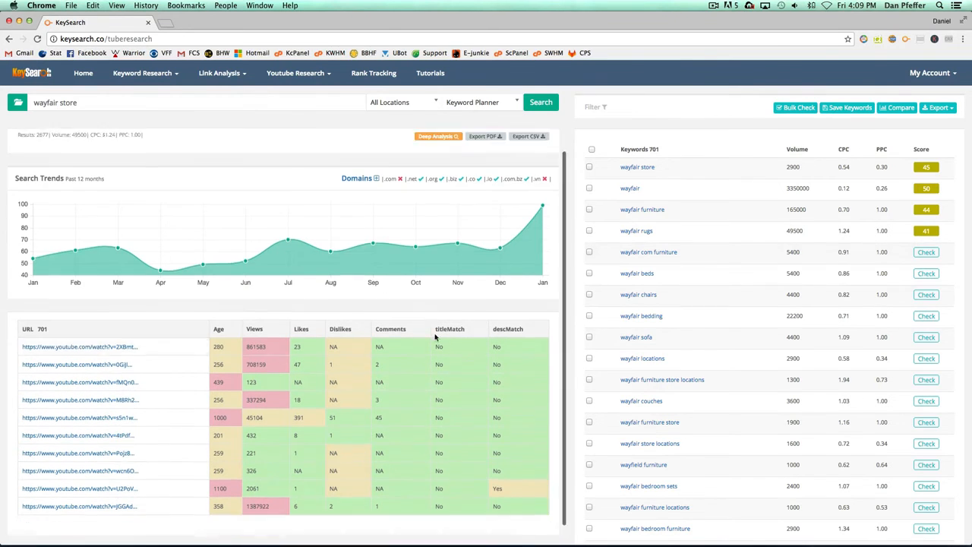
{"action": "scroll", "coordinate": [683, 304], "scroll_direction": "down", "scroll_amount": 1}
{"action": "scroll", "coordinate": [535, 276], "scroll_direction": "up", "scroll_amount": 1}
{"action": "scroll", "coordinate": [694, 254], "scroll_direction": "up", "scroll_amount": 1}
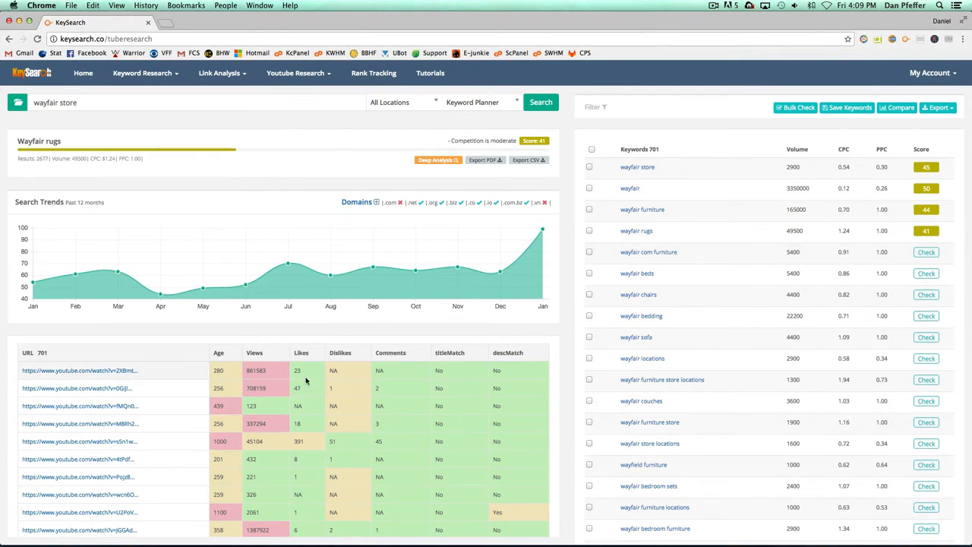
{"action": "scroll", "coordinate": [228, 342], "scroll_direction": "down", "scroll_amount": 1}
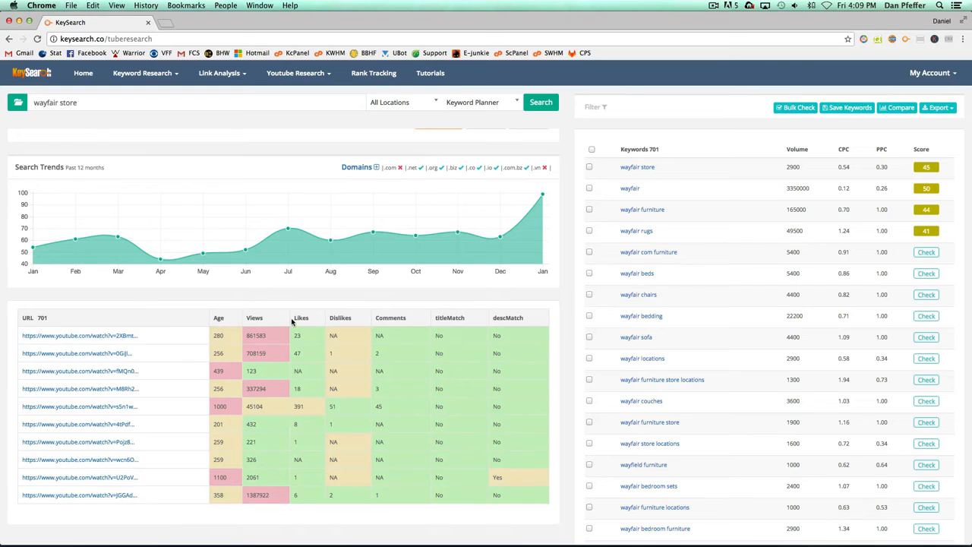
{"action": "scroll", "coordinate": [369, 327], "scroll_direction": "up", "scroll_amount": 1}
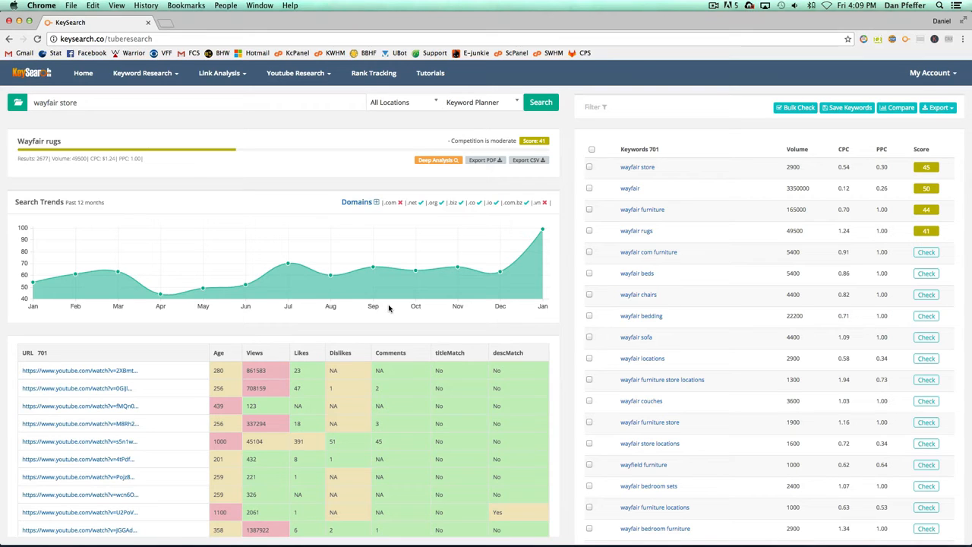
- Open Rank Tracking and look at the form for adding a URL, closing it without adding anything
{"action": "left_click", "coordinate": [386, 76]}
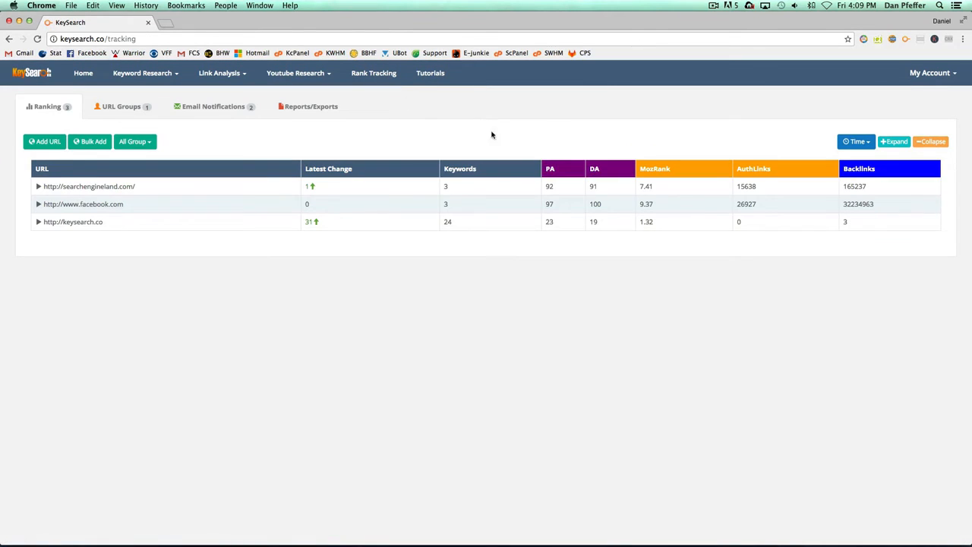
{"action": "left_click", "coordinate": [47, 144]}
{"action": "left_click", "coordinate": [379, 118]}
- Expand all tracked URLs, look through their keywords and rankings, and collapse them again
{"action": "left_click", "coordinate": [895, 142]}
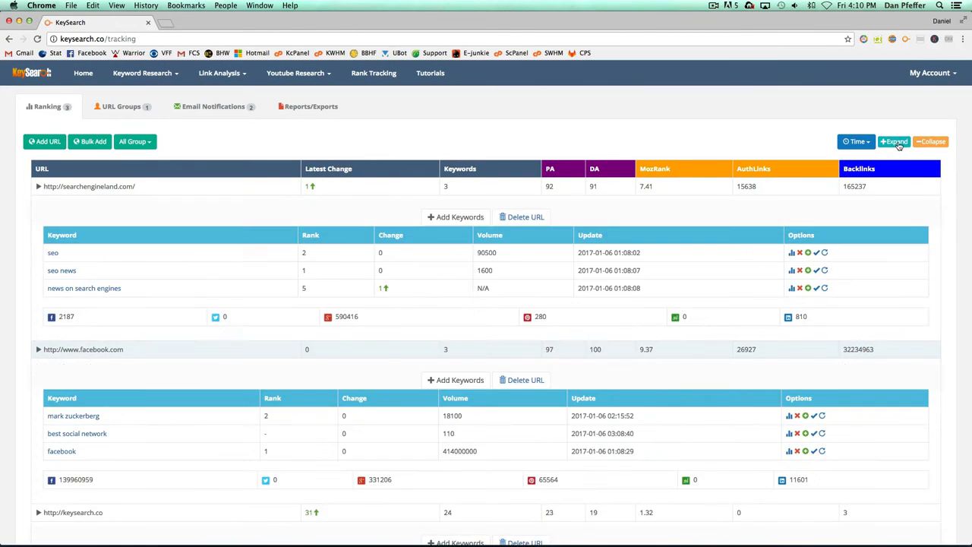
{"action": "scroll", "coordinate": [575, 310], "scroll_direction": "down", "scroll_amount": 10}
{"action": "scroll", "coordinate": [905, 180], "scroll_direction": "up", "scroll_amount": 10}
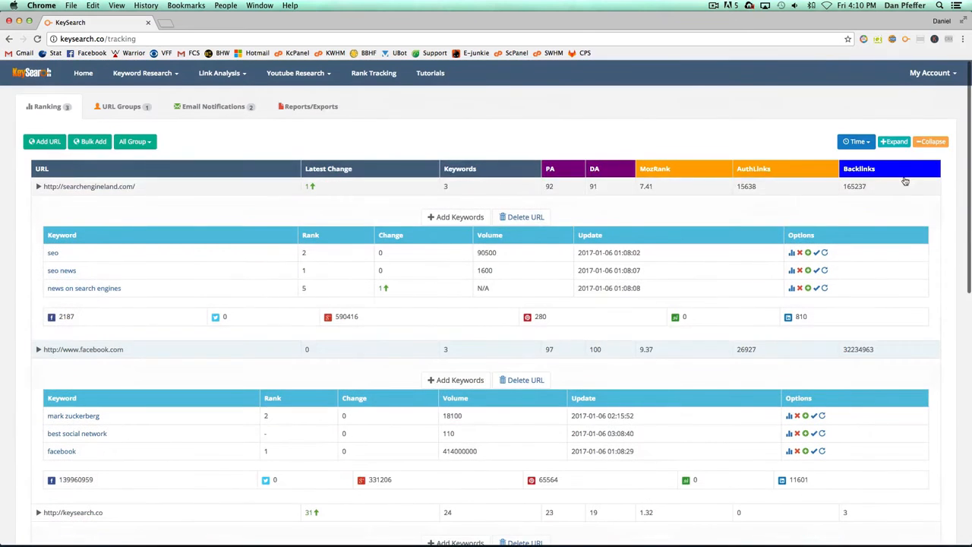
{"action": "left_click", "coordinate": [931, 142]}
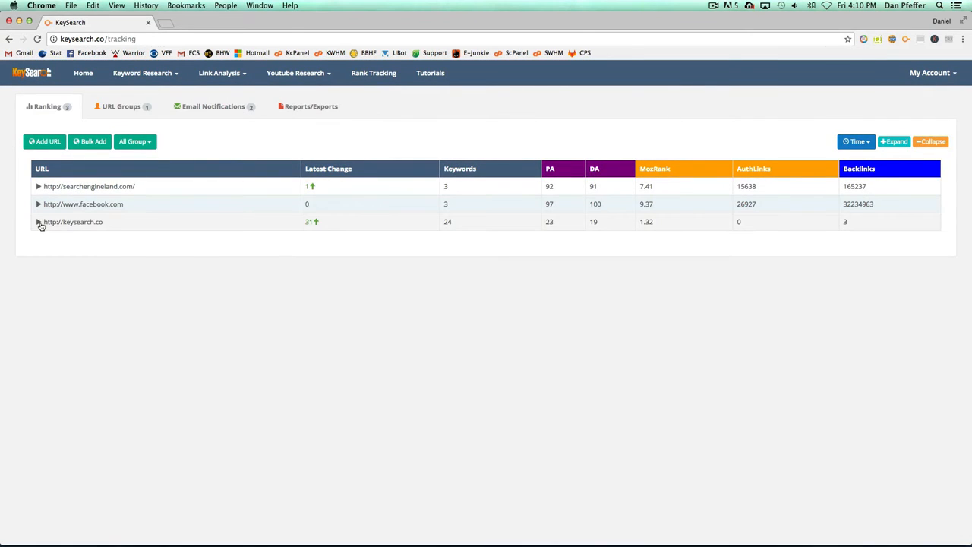
- Expand the tracked keysearch.co entry, try out its Add Keywords form with sample text, clear it, and close the form without submitting
{"action": "left_click", "coordinate": [39, 223]}
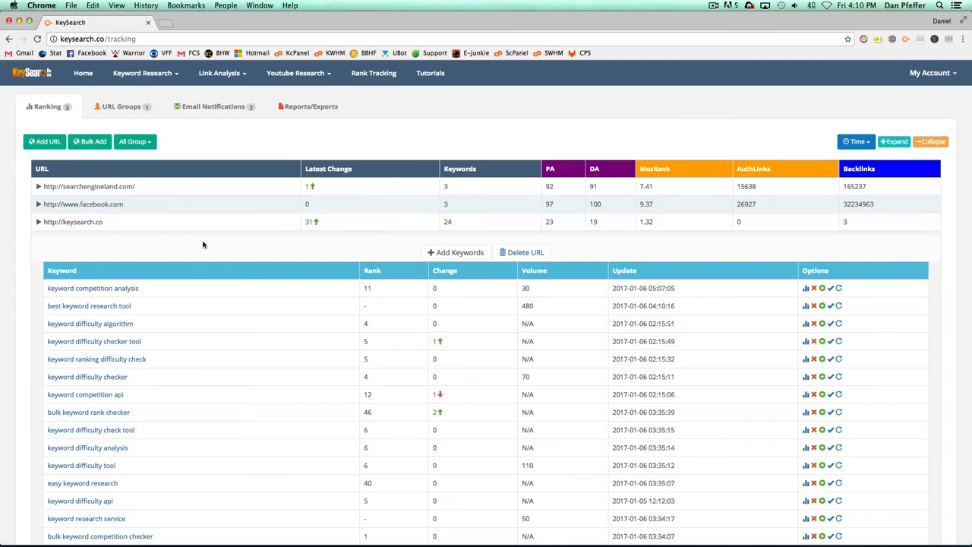
{"action": "left_click", "coordinate": [461, 256]}
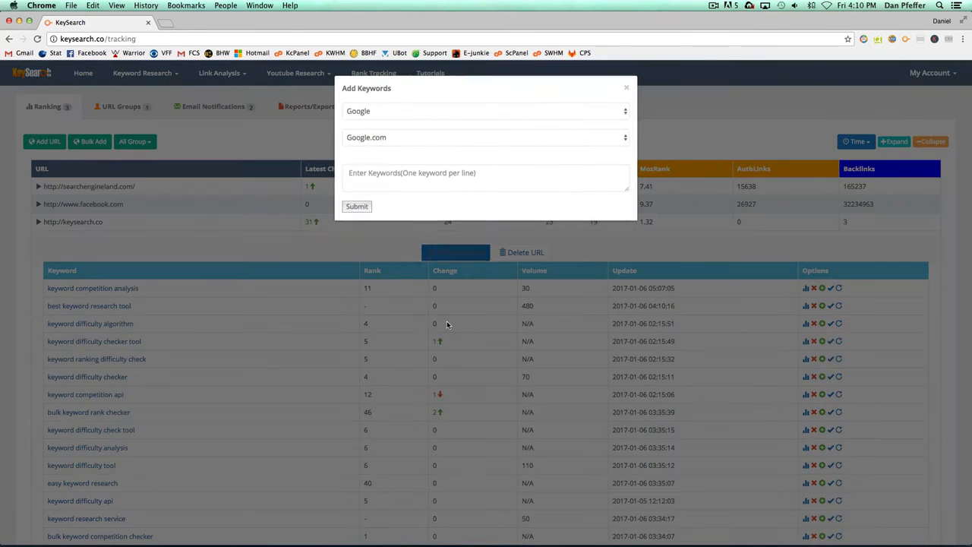
{"action": "left_click", "coordinate": [363, 173]}
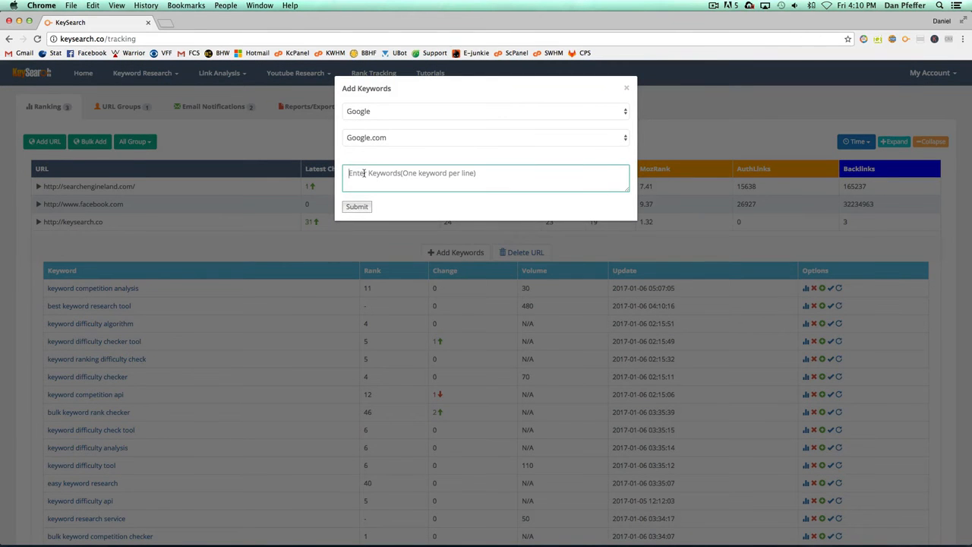
{"action": "type", "text": "gagga"}
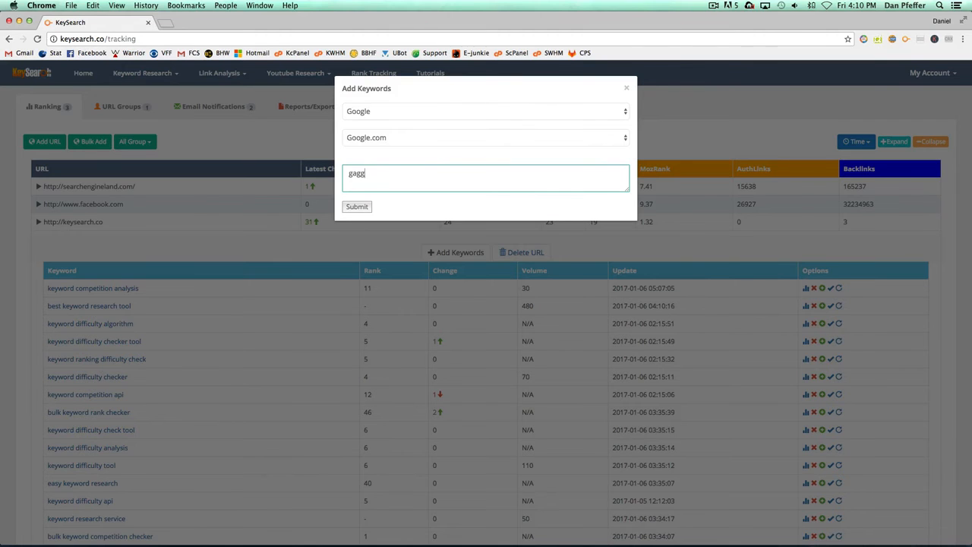
{"action": "key", "text": "BackSpace"}
{"action": "key", "text": "BackSpace"}
{"action": "key", "text": "BackSpace"}
{"action": "key", "text": "BackSpace"}
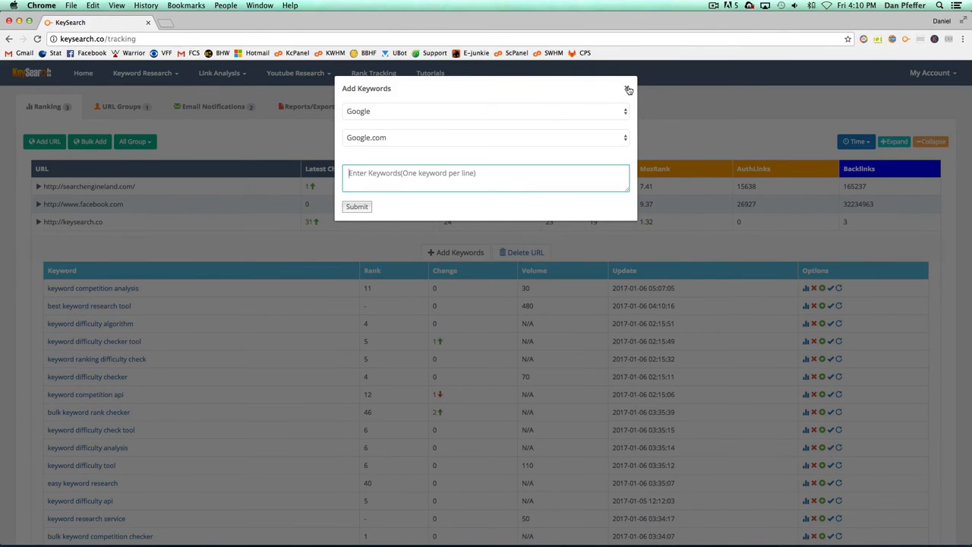
{"action": "left_click", "coordinate": [628, 89]}
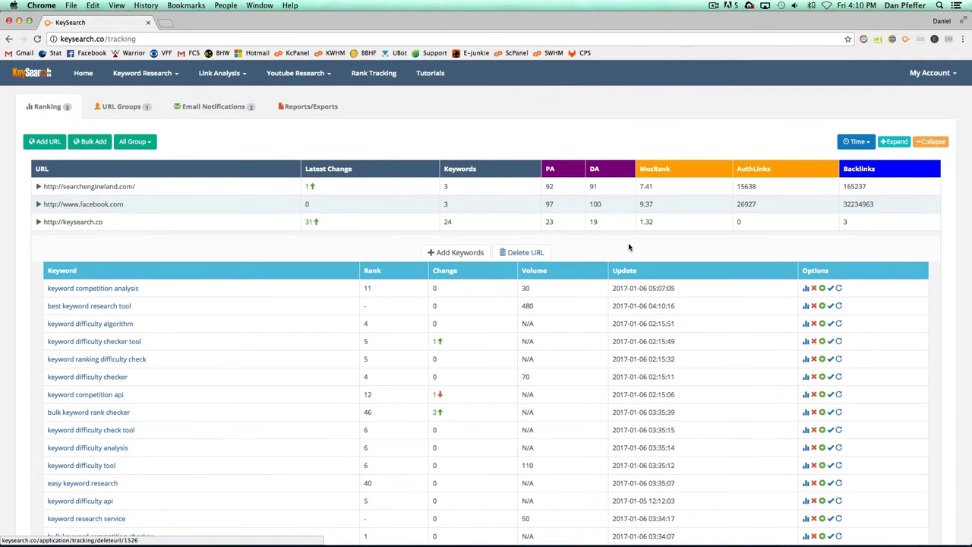
- View the rank history chart for the tracked keyword "keyword competition analysis" and hide it again
{"action": "scroll", "coordinate": [628, 247], "scroll_direction": "down", "scroll_amount": 4}
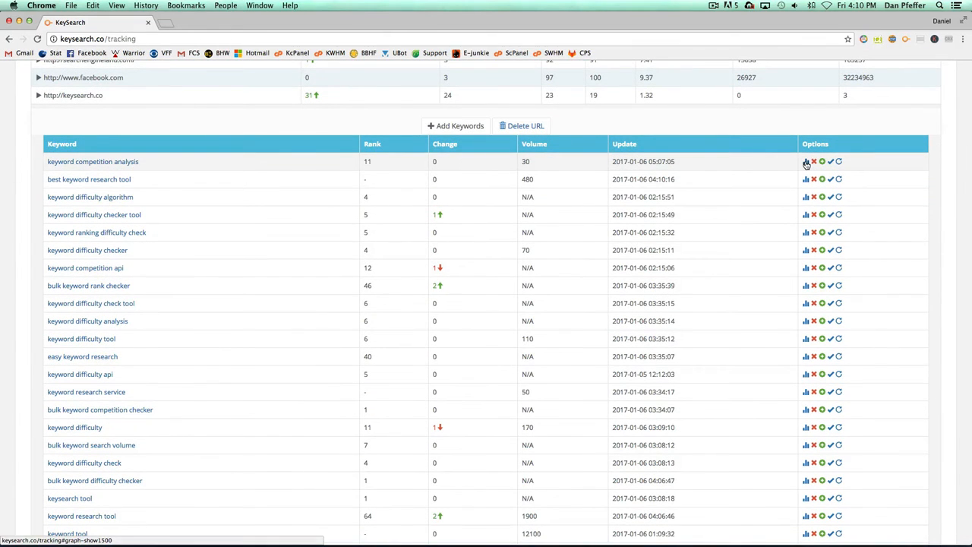
{"action": "left_click", "coordinate": [806, 163]}
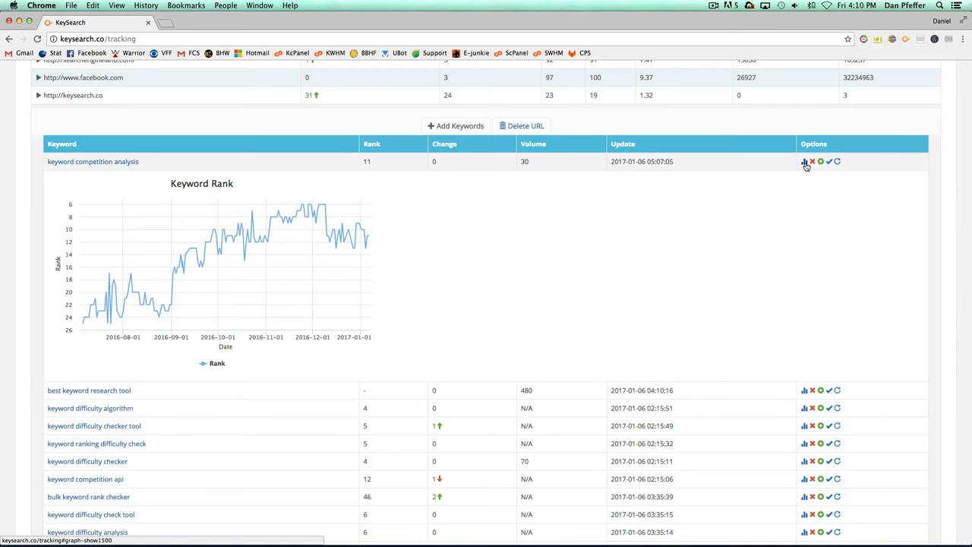
{"action": "left_click", "coordinate": [805, 163]}
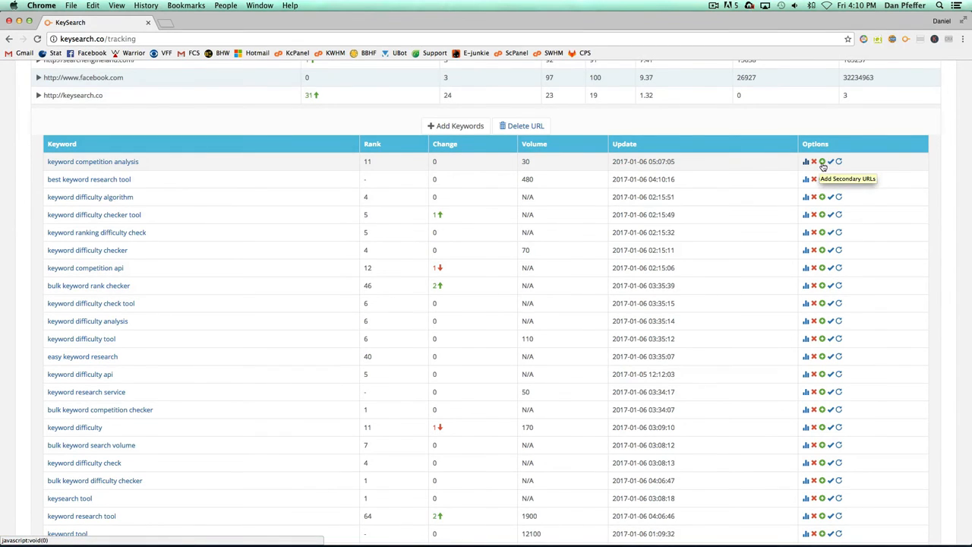
- Look at the Add Secondary URLs form for "keyword competition analysis" and close it without adding any URL
{"action": "left_click", "coordinate": [822, 163]}
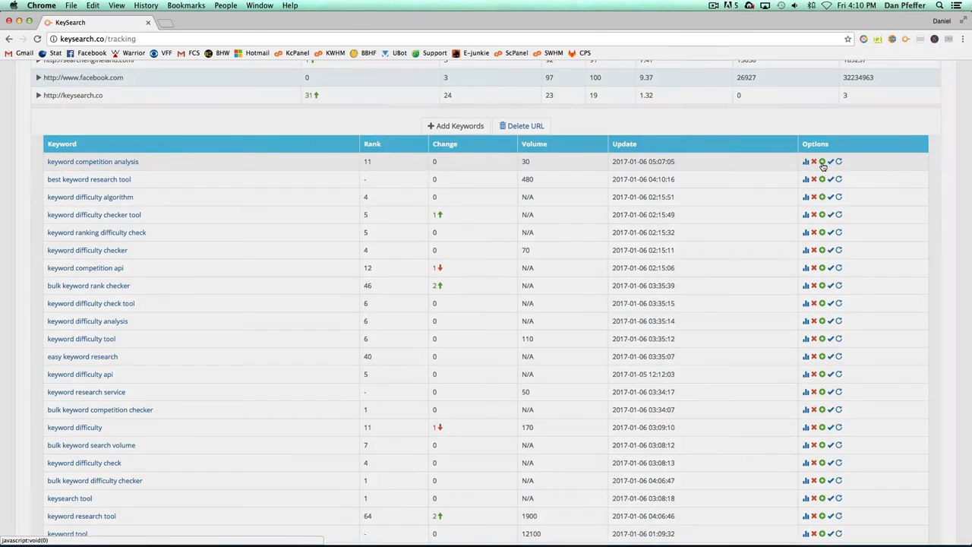
{"action": "left_click", "coordinate": [402, 148]}
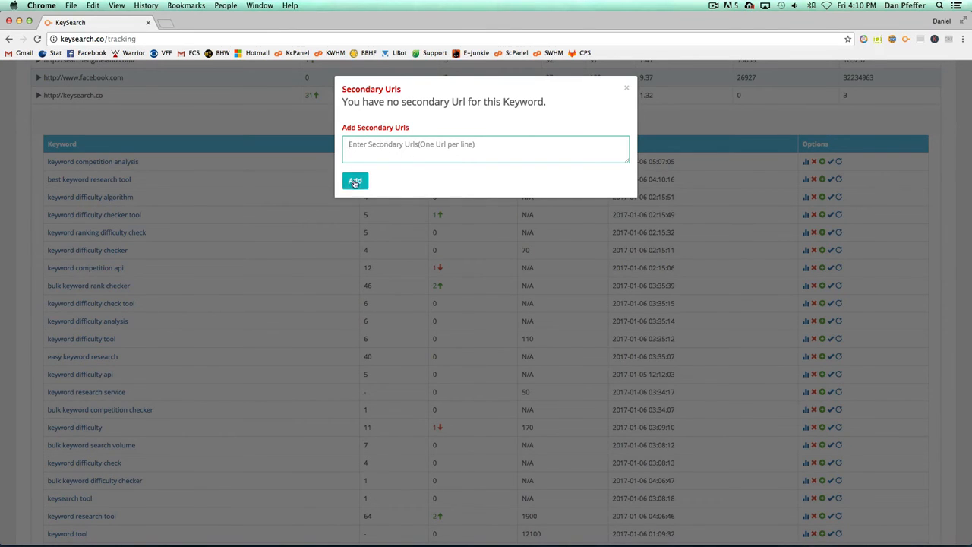
{"action": "left_click", "coordinate": [626, 89]}
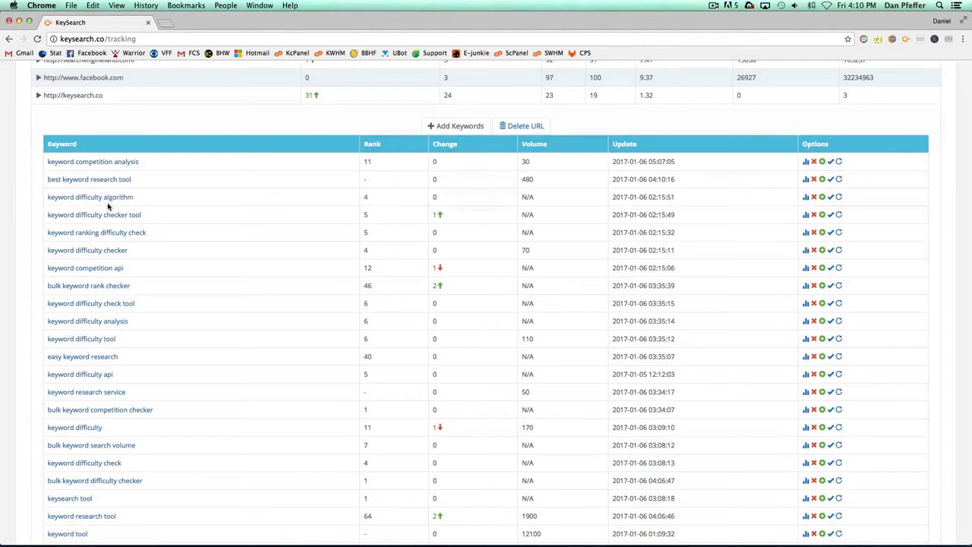
- View the full rank listing for "keyword competition analysis", close it, and collapse the tracked keysearch.co entry
{"action": "left_click", "coordinate": [106, 163]}
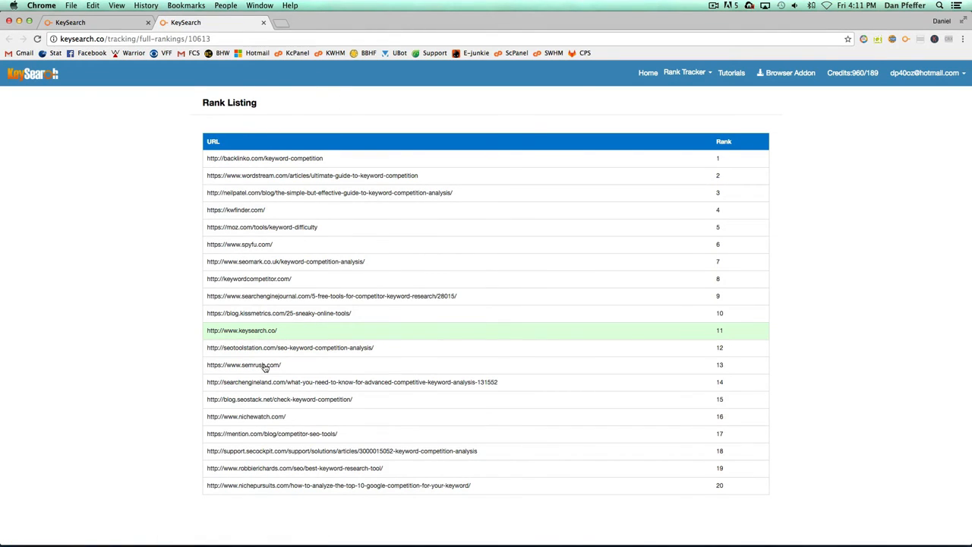
{"action": "left_click", "coordinate": [263, 22]}
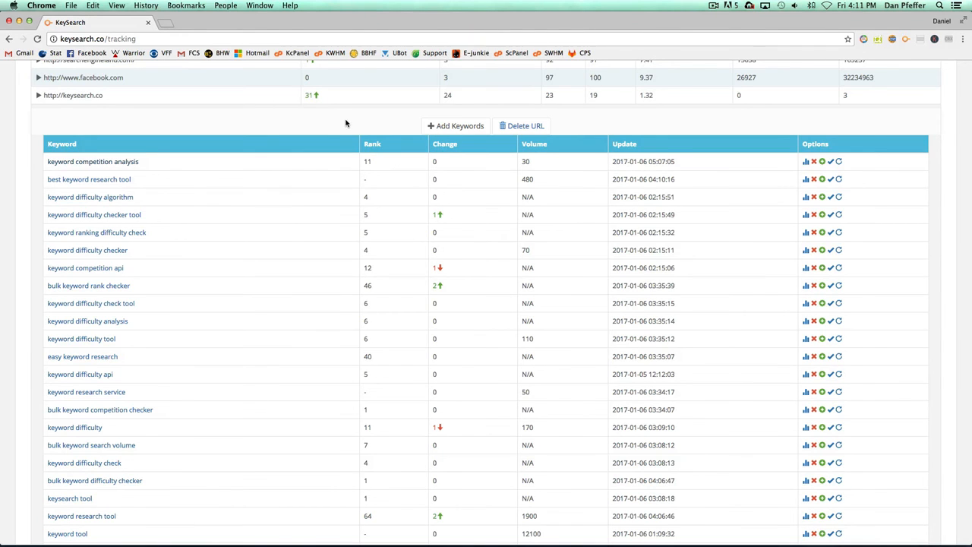
{"action": "scroll", "coordinate": [346, 123], "scroll_direction": "up", "scroll_amount": 5}
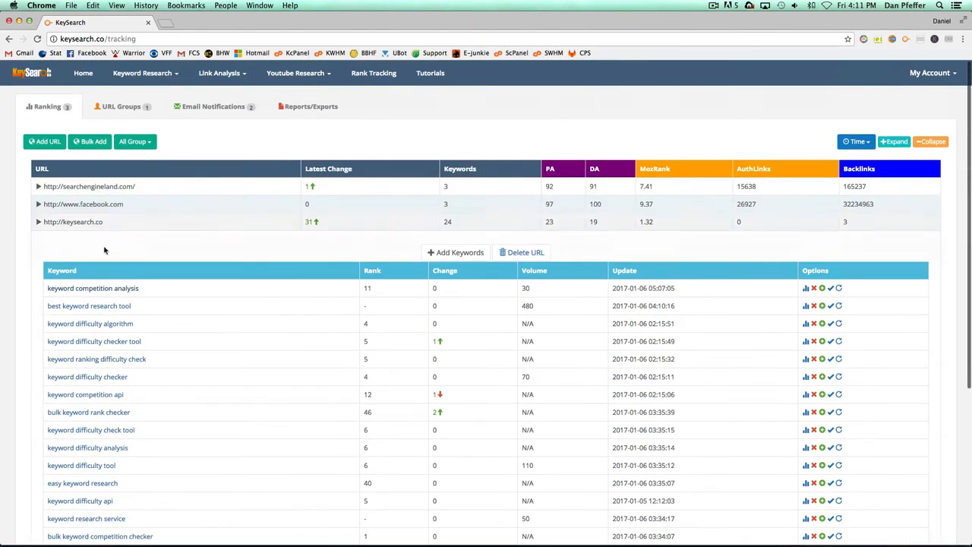
{"action": "left_click", "coordinate": [198, 220]}
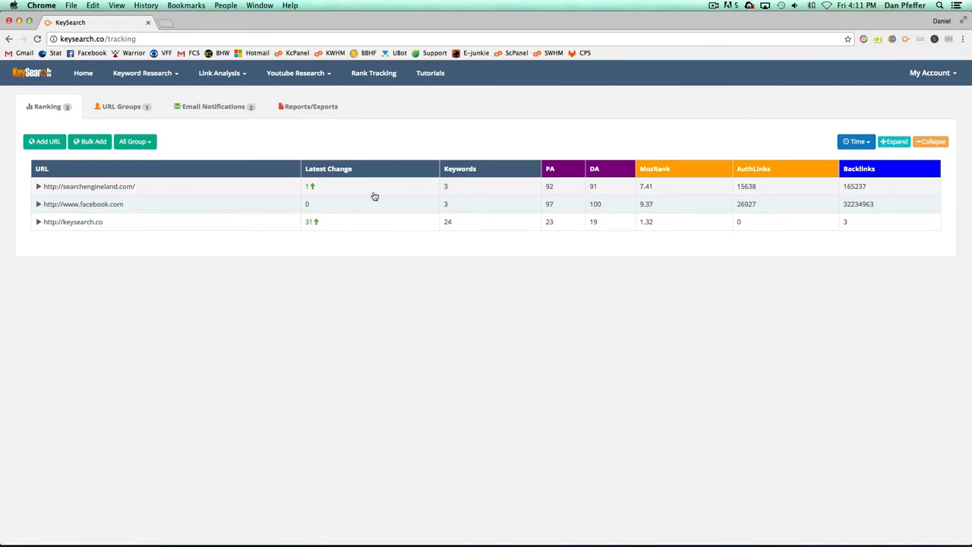
- Open the account settings, look over the subscription, password and API sections, and highlight the API key
{"action": "left_click", "coordinate": [933, 73]}
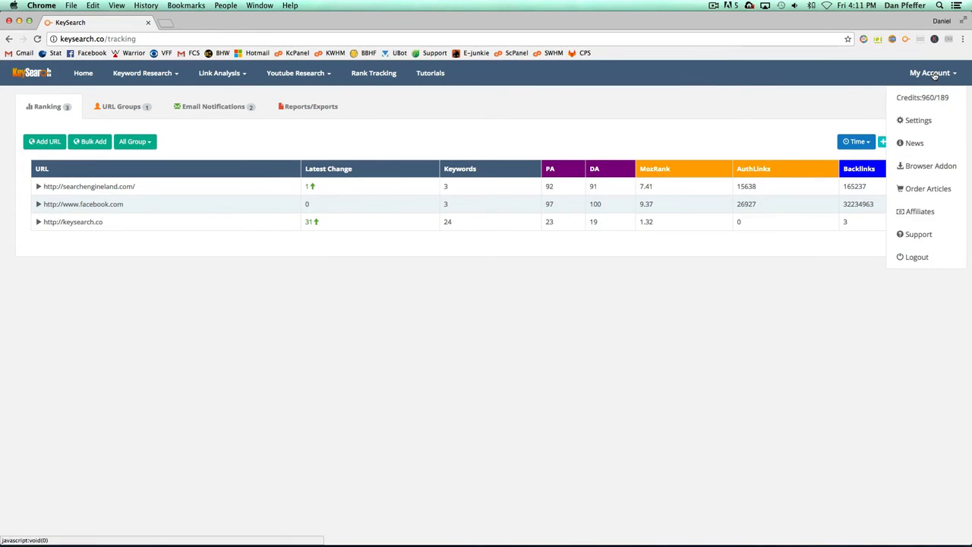
{"action": "left_click", "coordinate": [931, 126]}
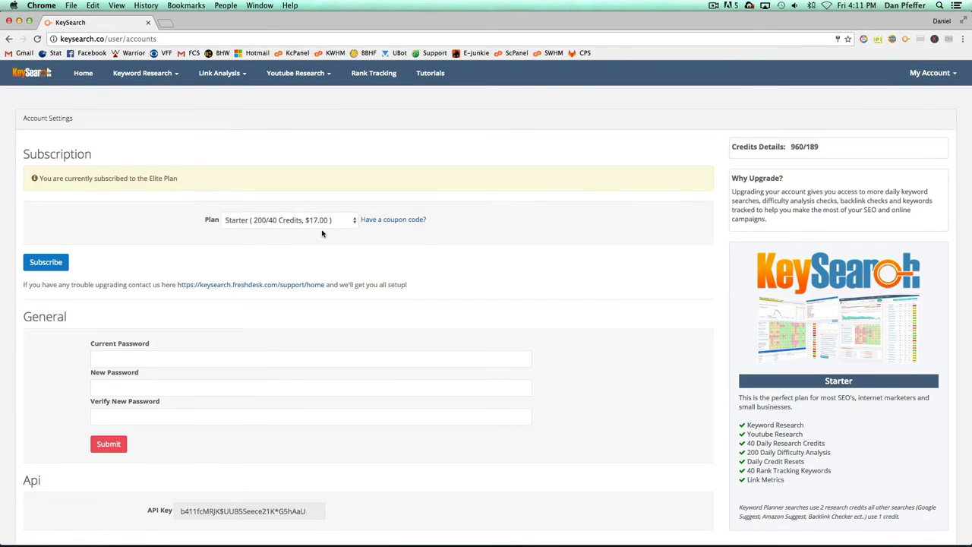
{"action": "scroll", "coordinate": [325, 233], "scroll_direction": "down", "scroll_amount": 1}
{"action": "scroll", "coordinate": [325, 234], "scroll_direction": "up", "scroll_amount": 1}
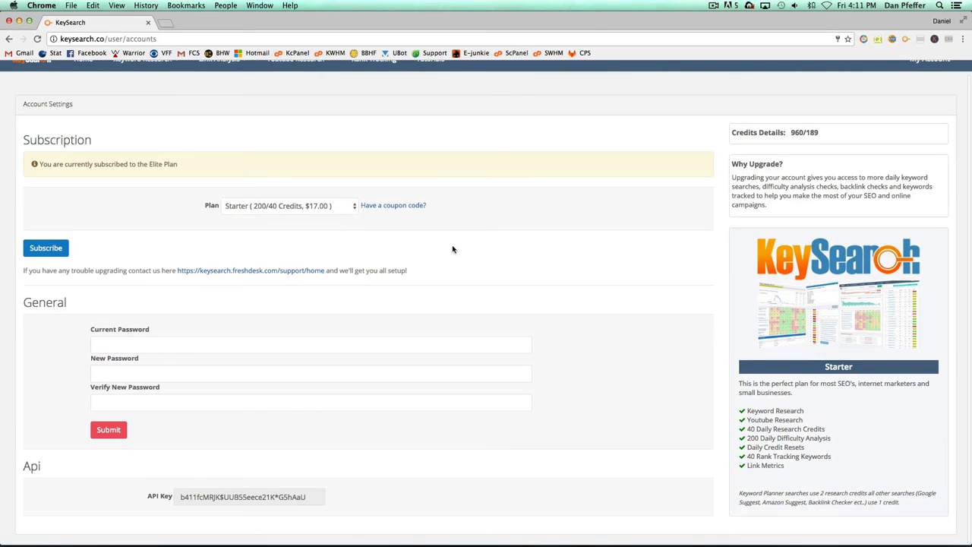
{"action": "left_click_drag", "start_coordinate": [182, 498], "coordinate": [338, 499]}
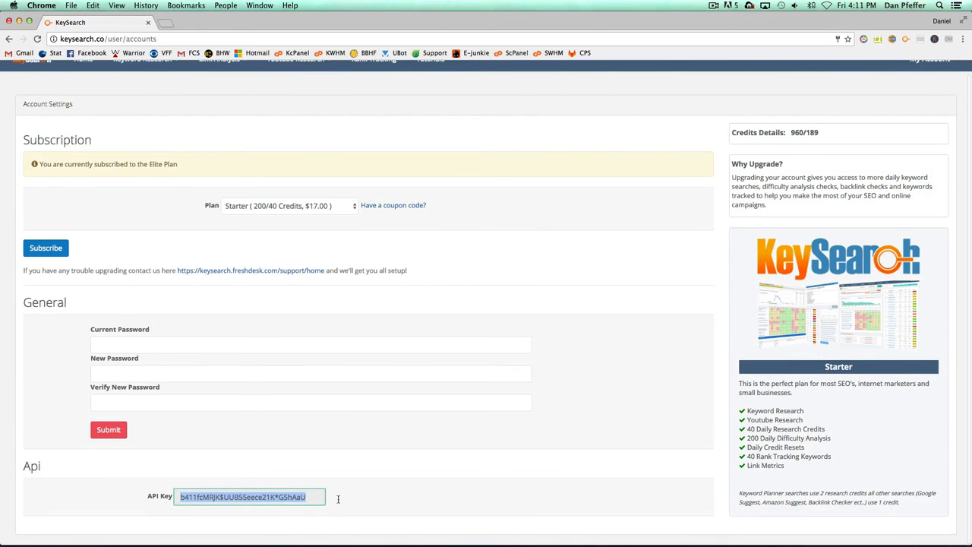
{"action": "scroll", "coordinate": [658, 269], "scroll_direction": "up", "scroll_amount": 1}
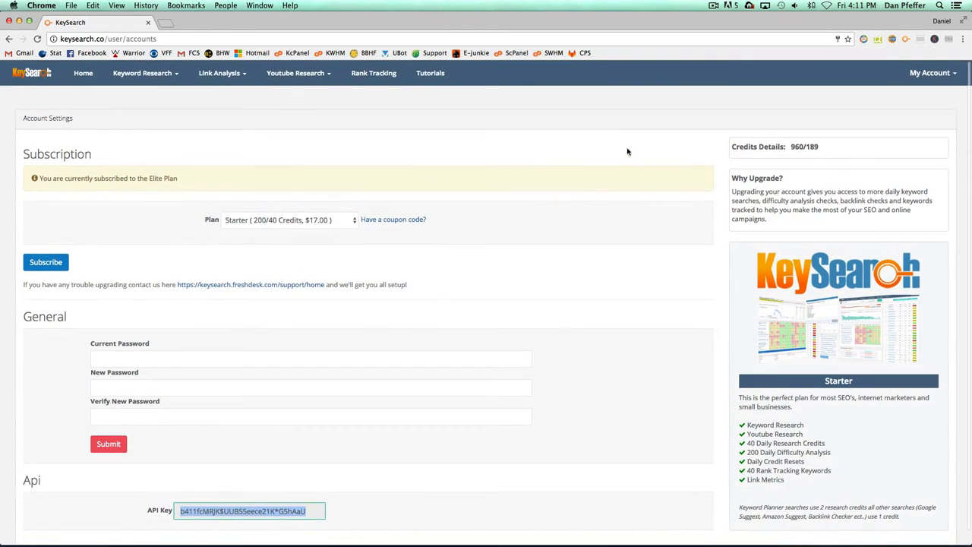
{"action": "left_click", "coordinate": [627, 132]}
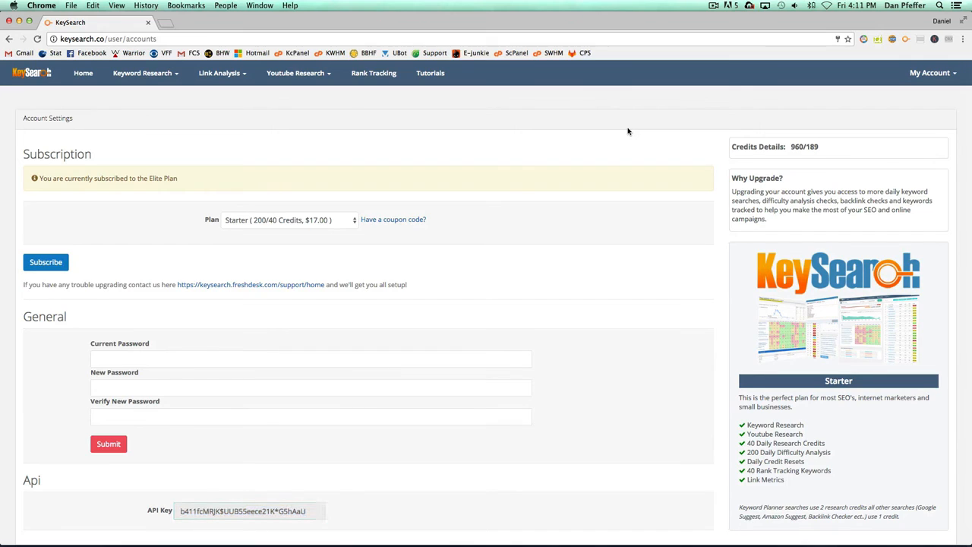
- Open the browser addon download page and search Google for "dog training" in a new tab
{"action": "left_click", "coordinate": [923, 74]}
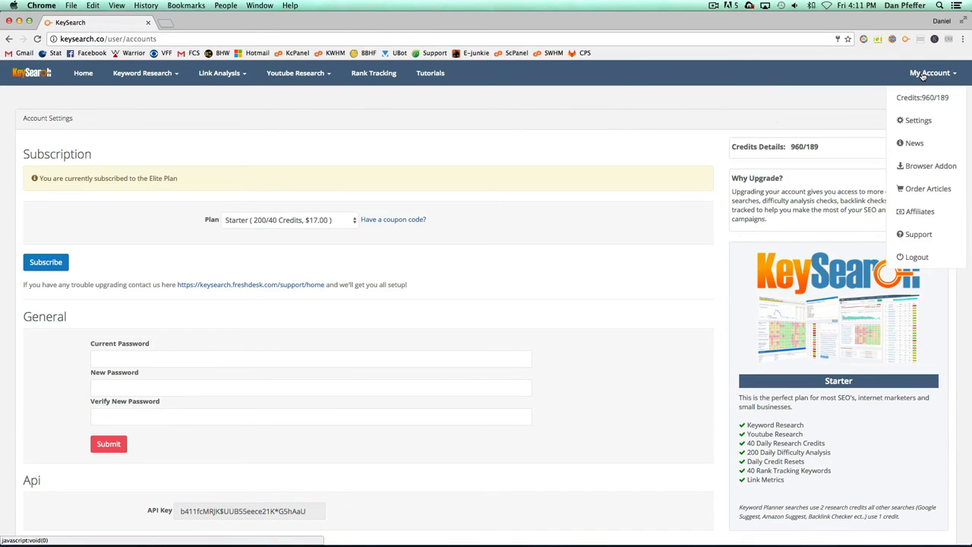
{"action": "left_click", "coordinate": [923, 170]}
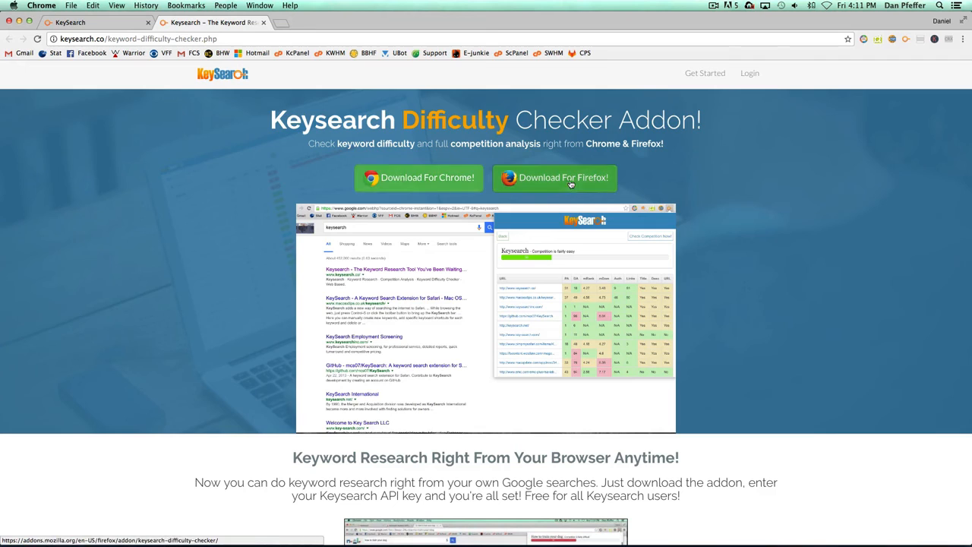
{"action": "left_click", "coordinate": [280, 23]}
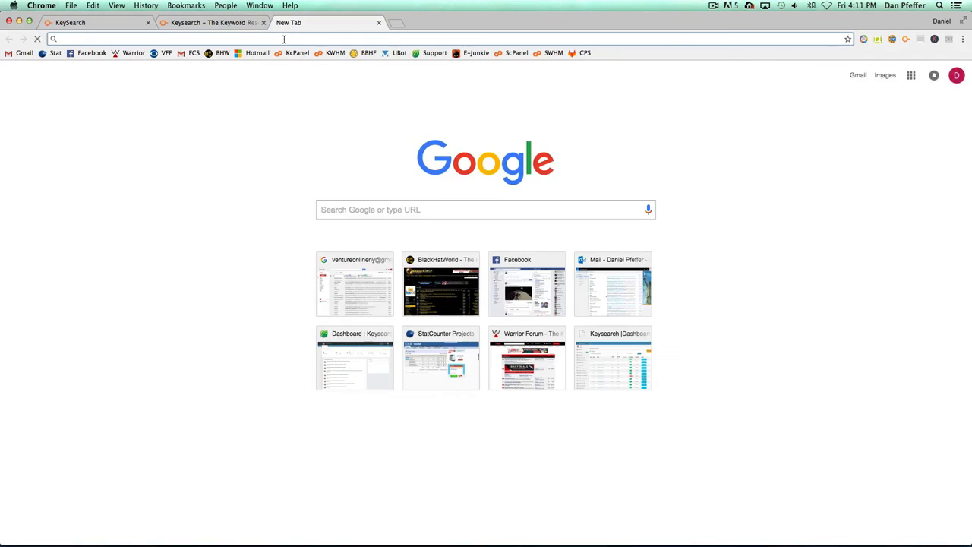
{"action": "type", "text": "dog training"}
{"action": "key", "text": "Return"}
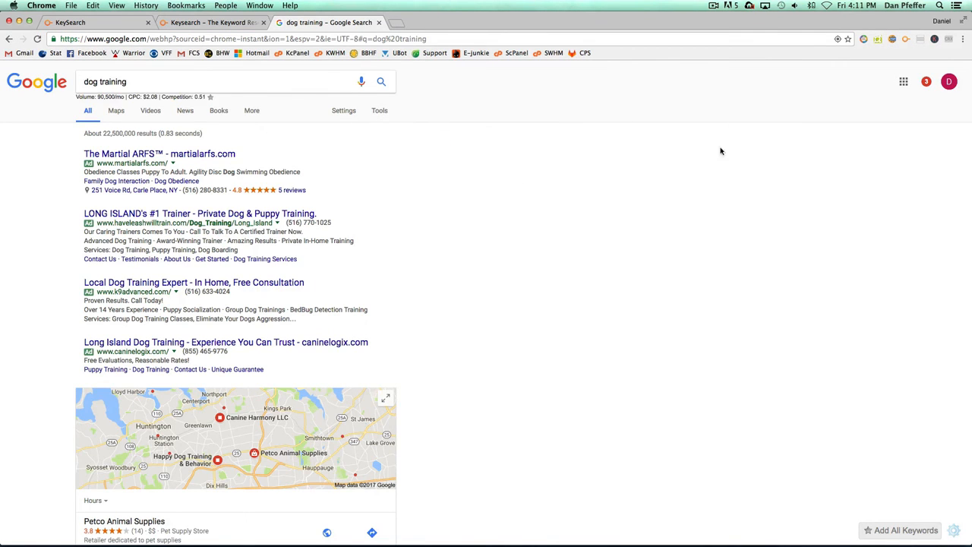
- Check the competition for "dog training" with the KeySearch browser addon and examine the metrics of the ranking URLs
{"action": "left_click", "coordinate": [906, 40]}
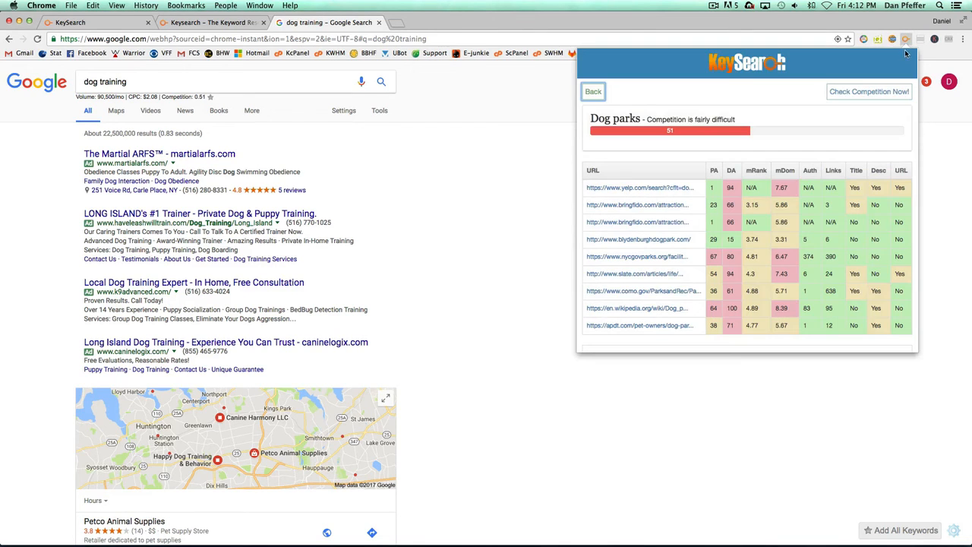
{"action": "left_click", "coordinate": [868, 92]}
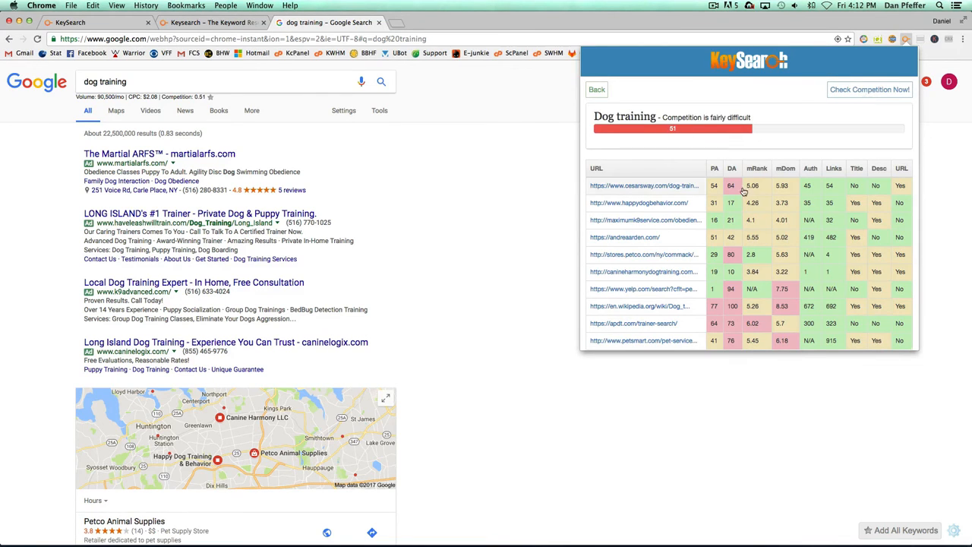
{"action": "scroll", "coordinate": [741, 186], "scroll_direction": "down", "scroll_amount": 5}
{"action": "scroll", "coordinate": [743, 191], "scroll_direction": "up", "scroll_amount": 5}
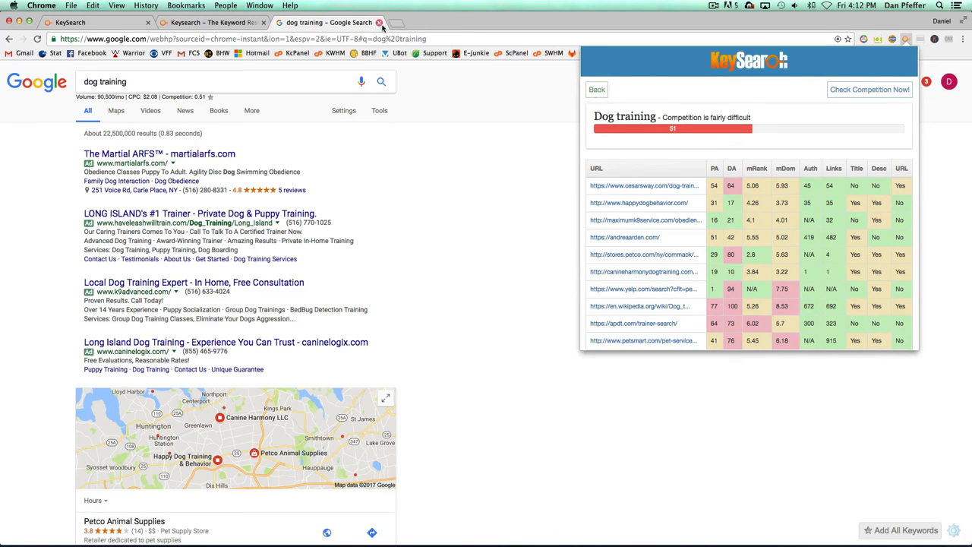
- Close the Google results, return to the account settings page, and look through the available account options
{"action": "left_click", "coordinate": [378, 23]}
{"action": "left_click", "coordinate": [80, 26]}
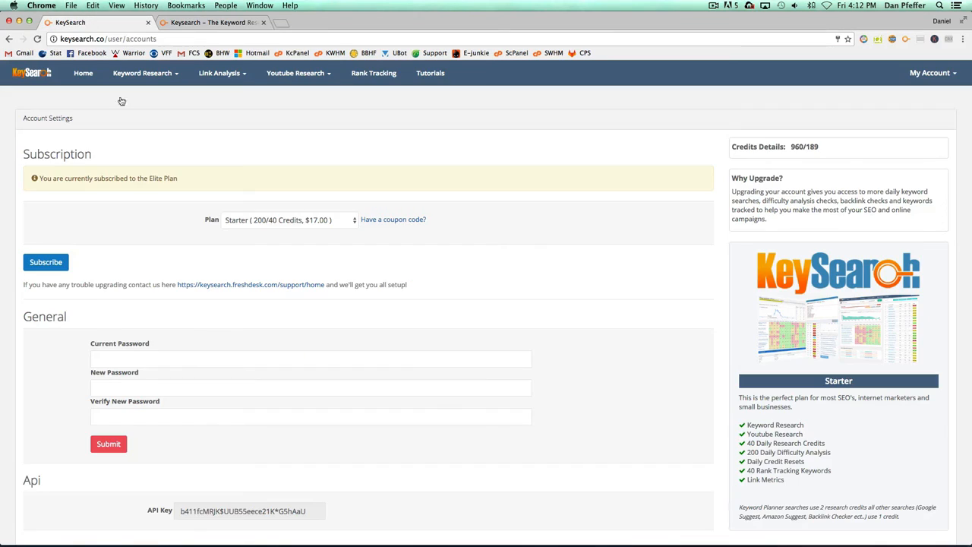
{"action": "left_click", "coordinate": [949, 74]}
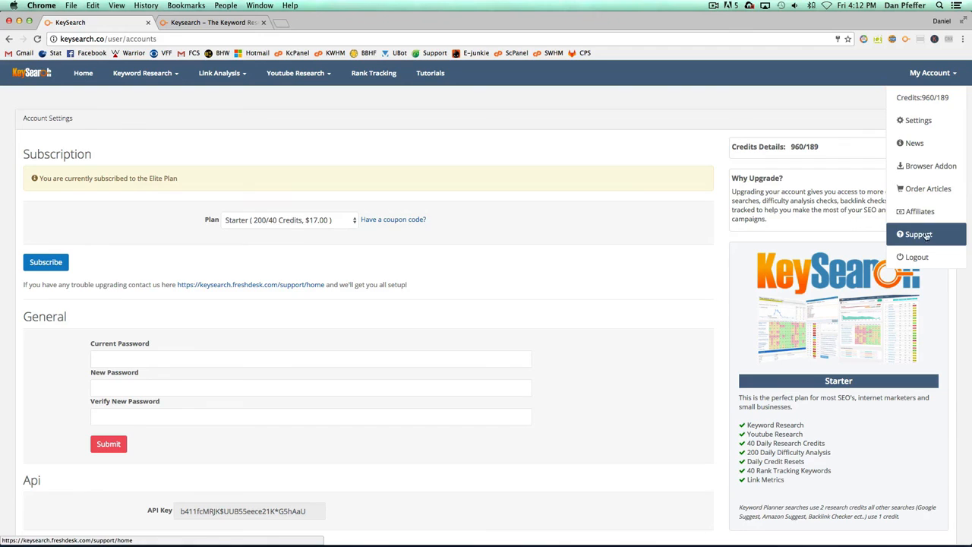
{"action": "left_click", "coordinate": [635, 108]}
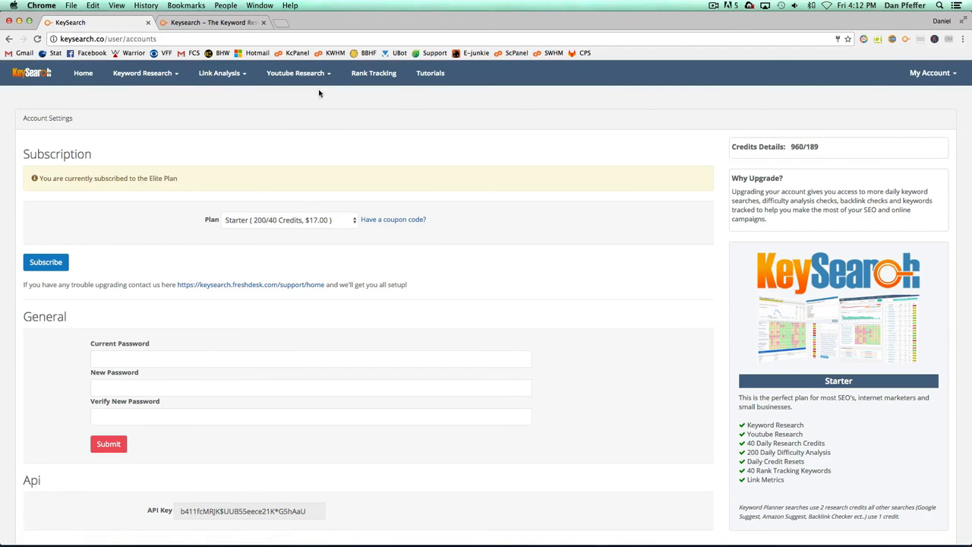
- Close the addon download page and run a keyword research search for "epson printers" in All Locations with Keyword Planner
{"action": "left_click", "coordinate": [156, 72]}
{"action": "left_click", "coordinate": [263, 22]}
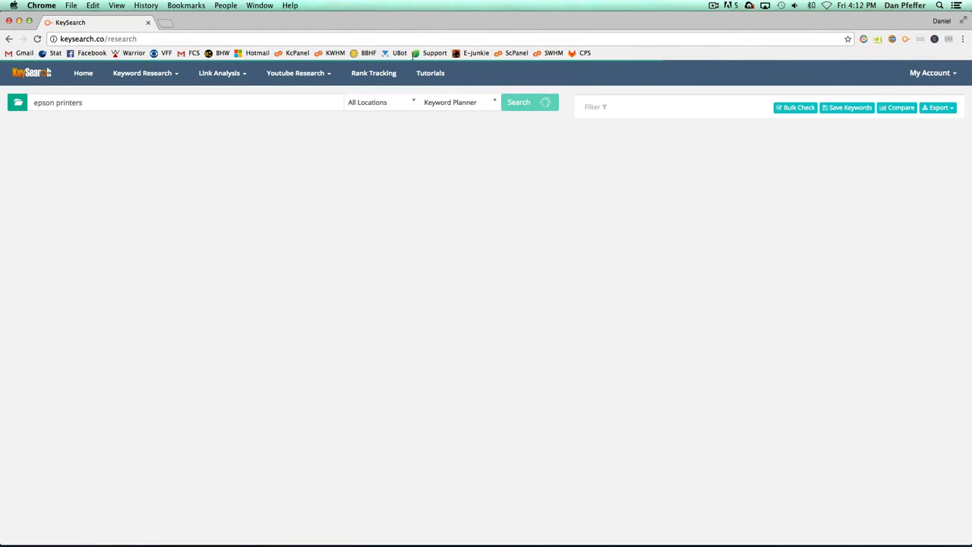